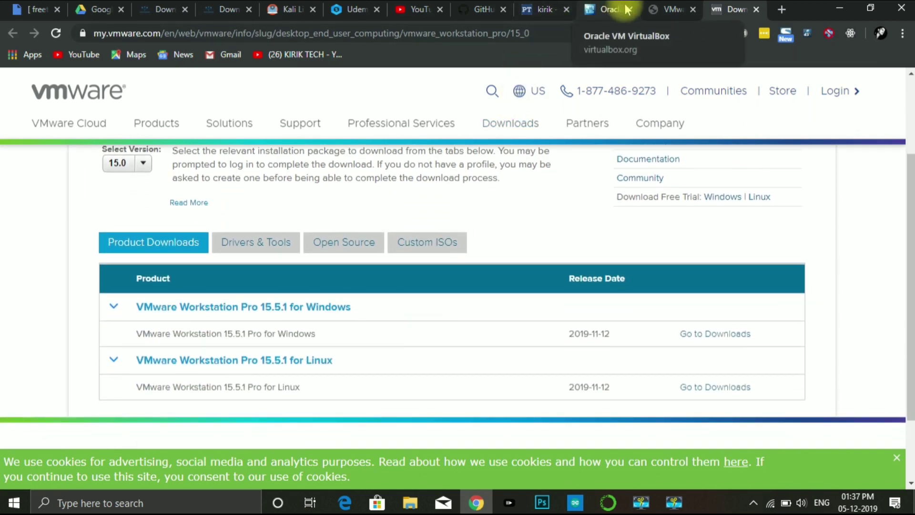
Open the VirtualBox 6.0 download page on virtualbox.org and find the platform packages.
click(602, 12)
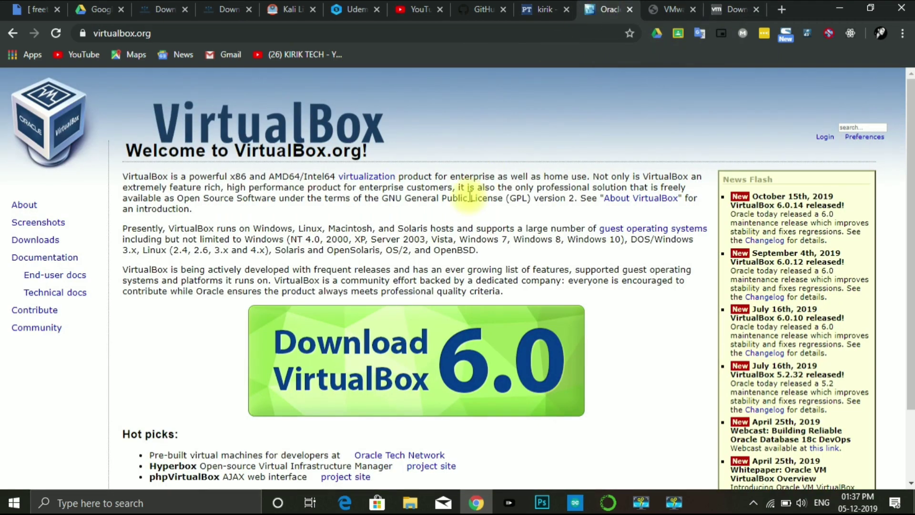
scroll(471, 196, down, 1)
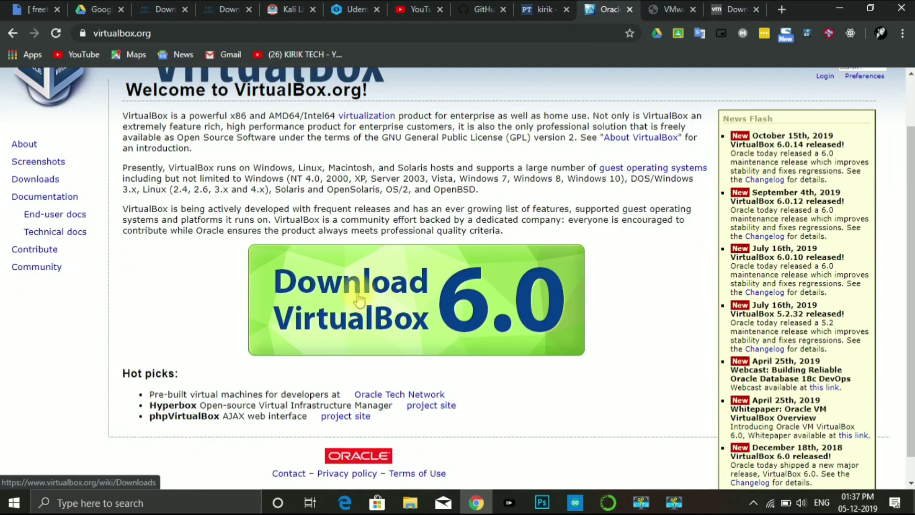
click(431, 306)
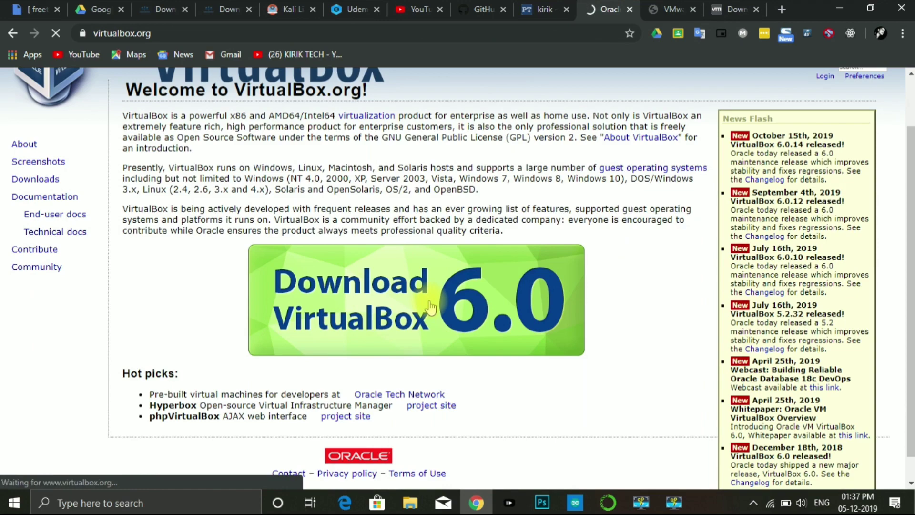
scroll(410, 296, down, 1)
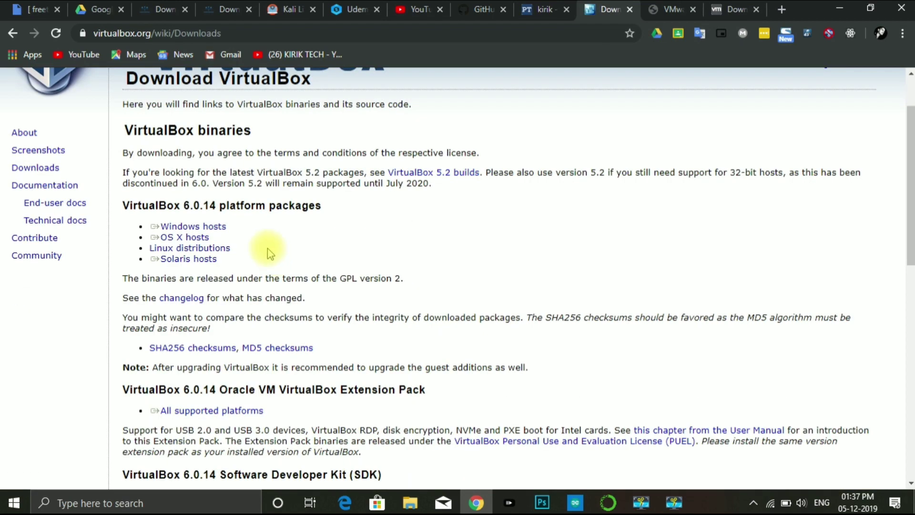
Start downloading the Windows hosts installer VirtualBox-6.0.14-133895-Win.exe to Downloads and cancel the download.
click(191, 227)
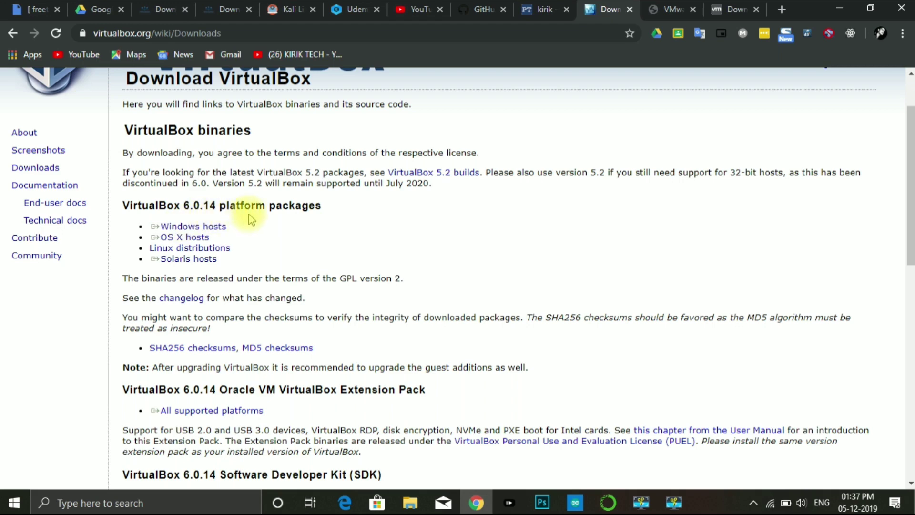
click(213, 229)
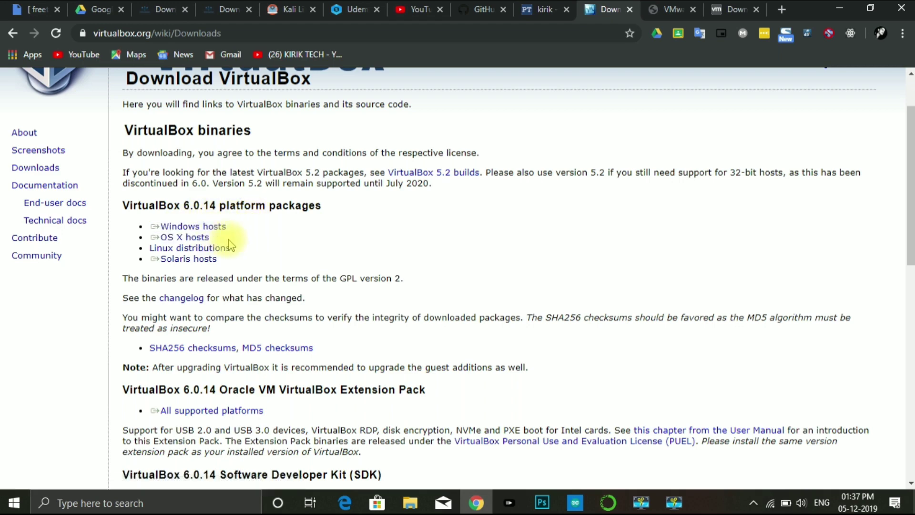
click(228, 246)
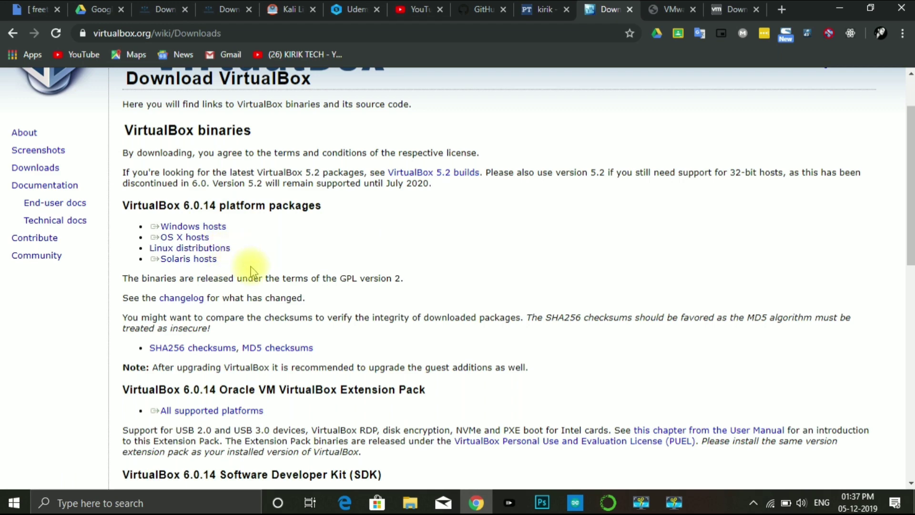
scroll(248, 267, down, 2)
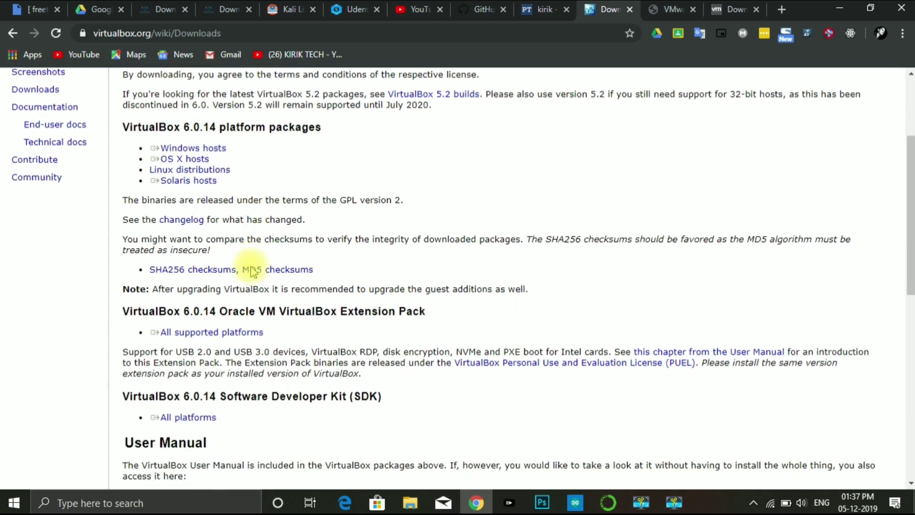
scroll(246, 265, up, 1)
click(213, 178)
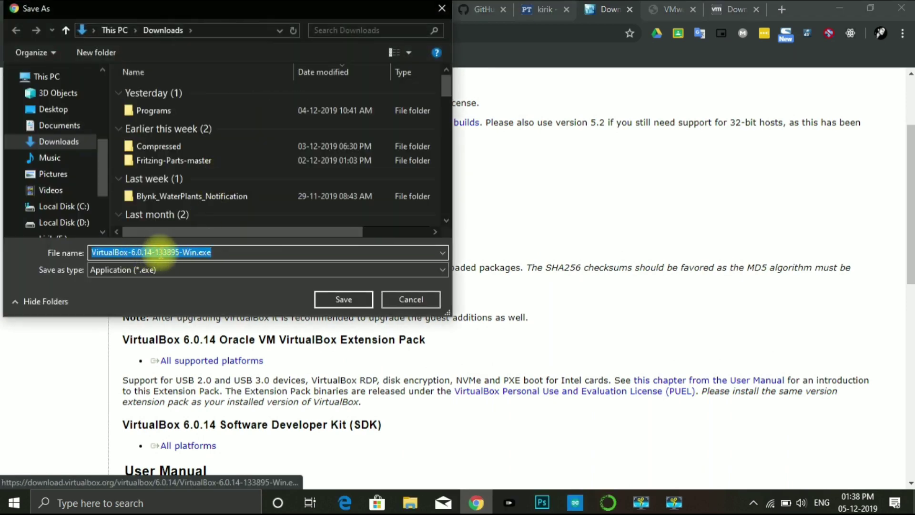
click(342, 297)
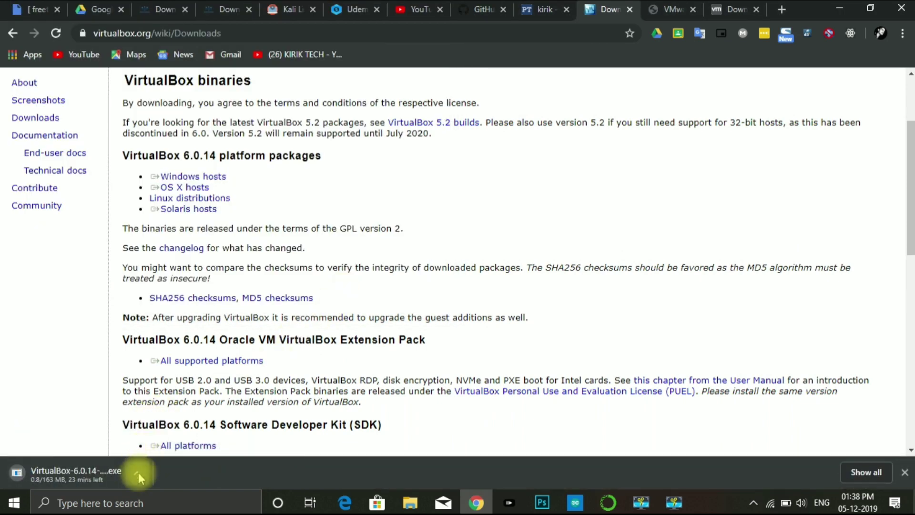
click(138, 473)
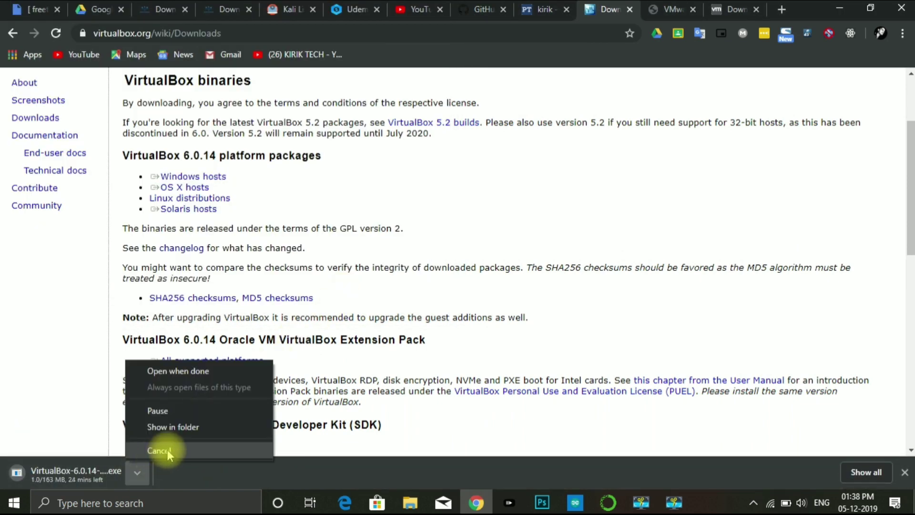
click(167, 450)
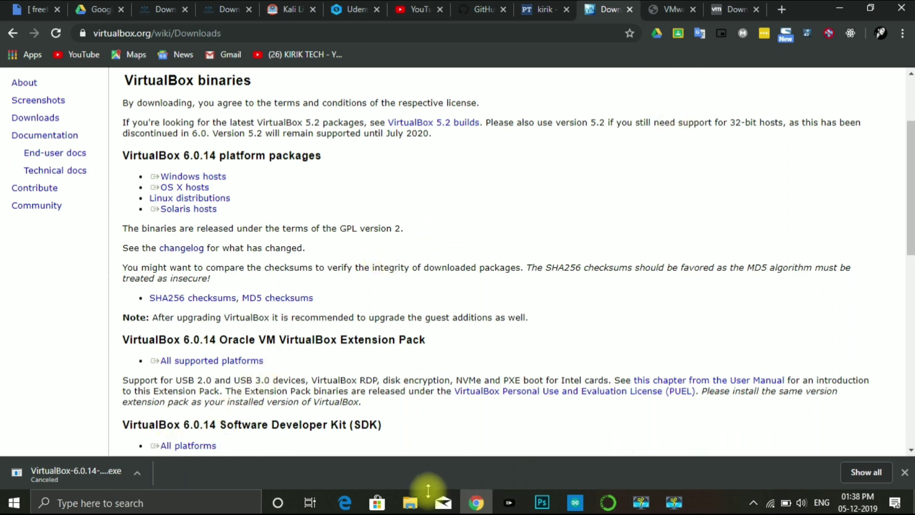
Run VirtualBox-6.0.4-128413-Win.exe from the Downloads folder and accept the default features, location, shortcuts and file associations.
click(408, 504)
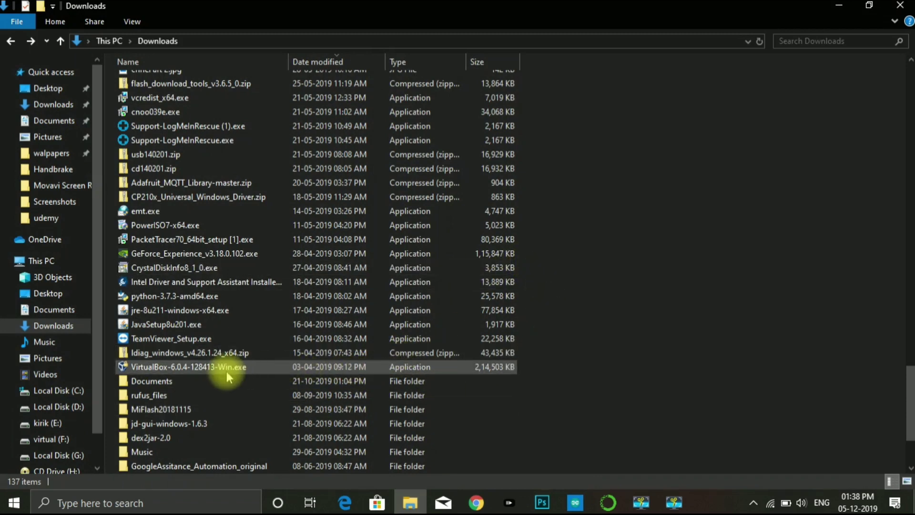
click(284, 369)
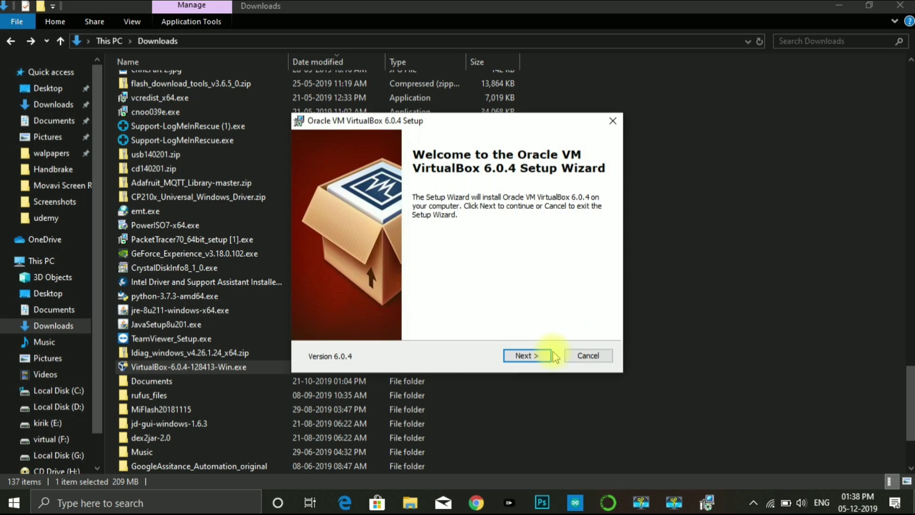
click(530, 361)
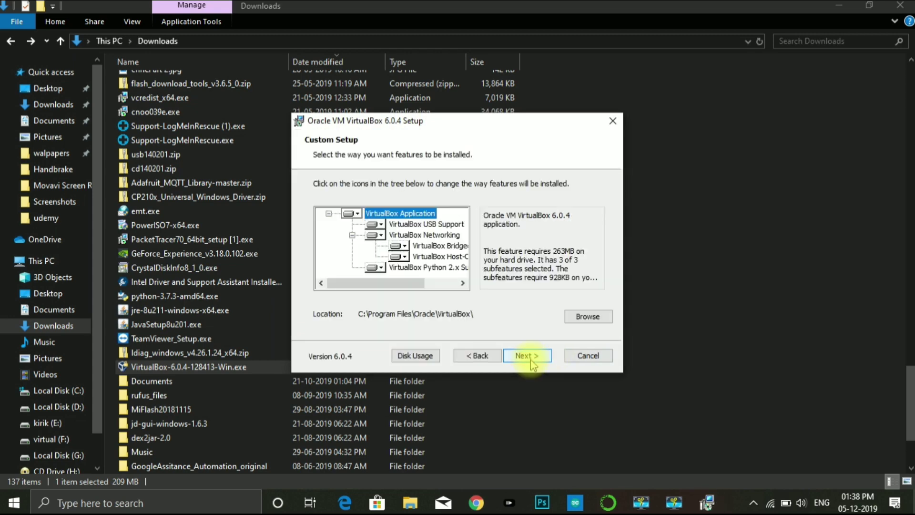
click(531, 363)
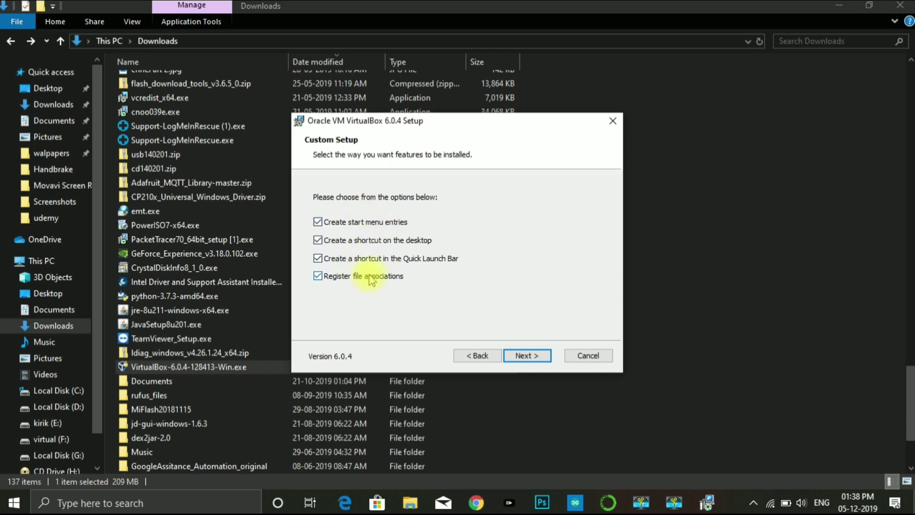
click(521, 357)
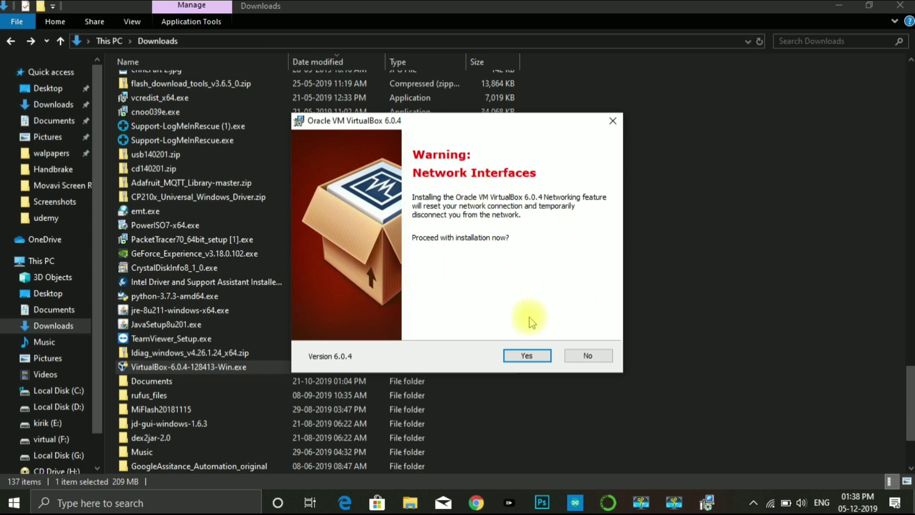
Accept the network interface reset and install VirtualBox 6.0.4, allowing the Oracle Corporation Universal Serial Bus device software.
click(529, 357)
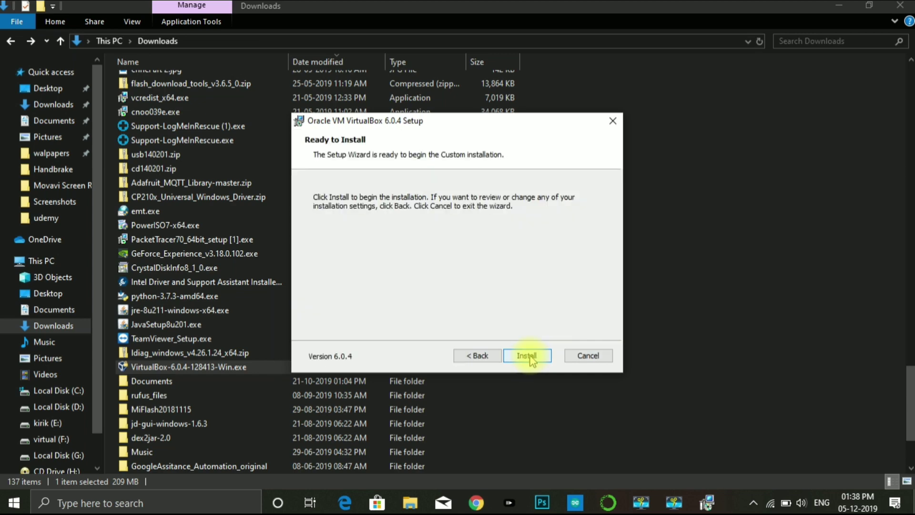
click(529, 356)
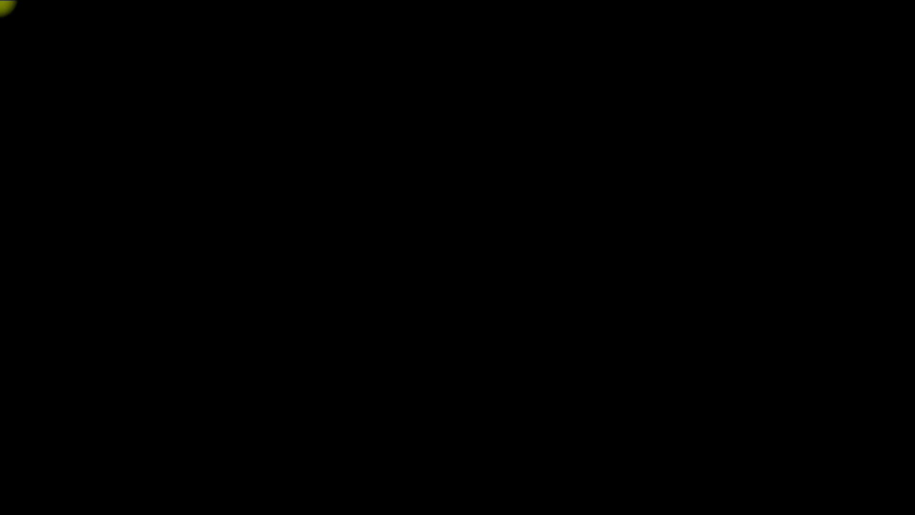
click(397, 339)
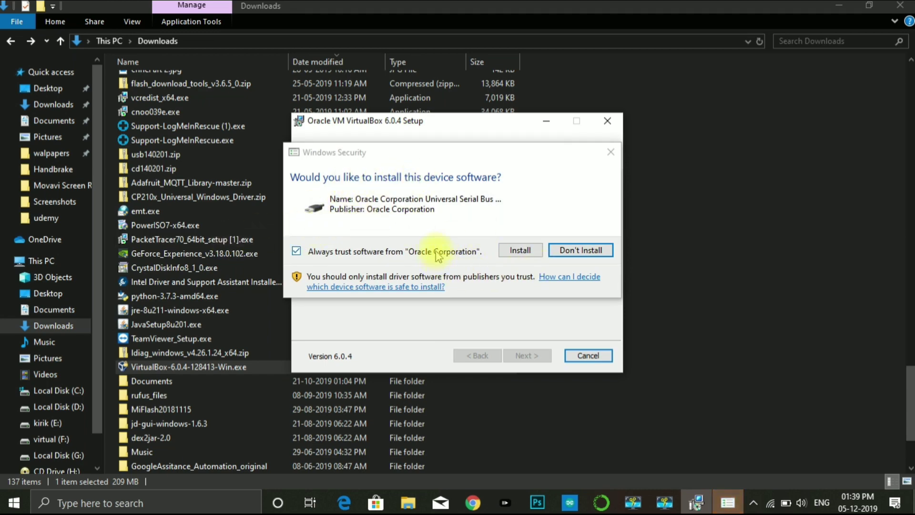
click(532, 250)
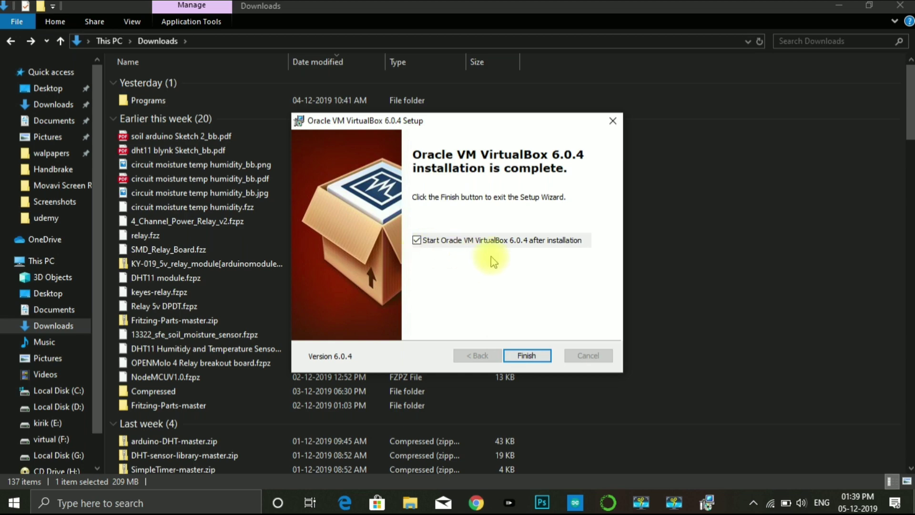
Finish the setup with VirtualBox set to start, dismiss the new-version notice and maximize the VirtualBox Manager window.
click(526, 357)
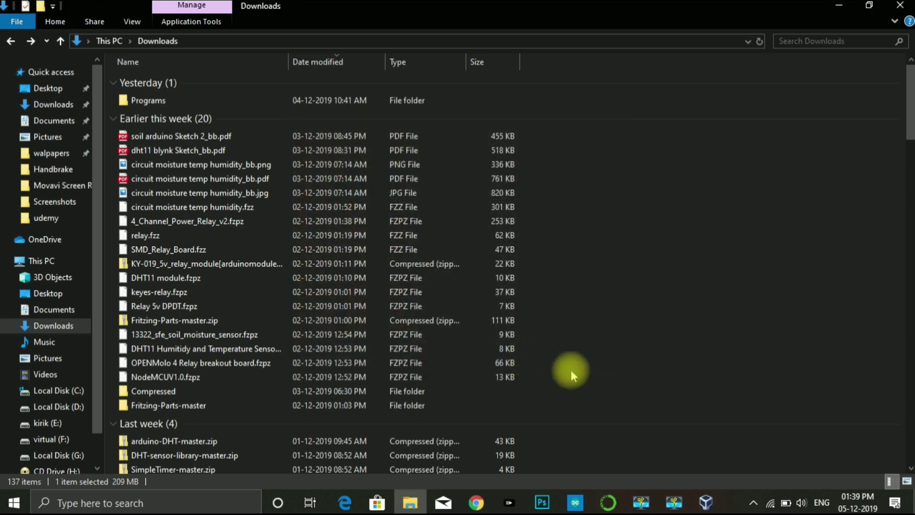
click(708, 503)
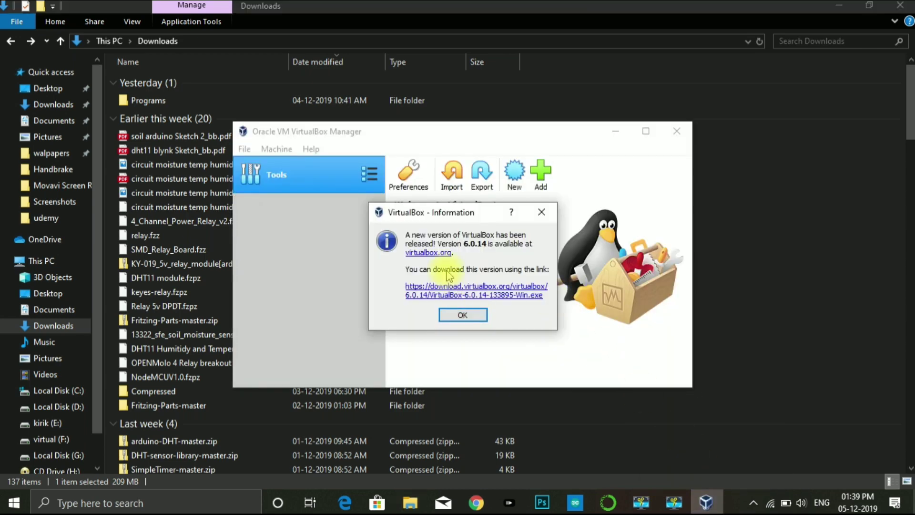
click(540, 214)
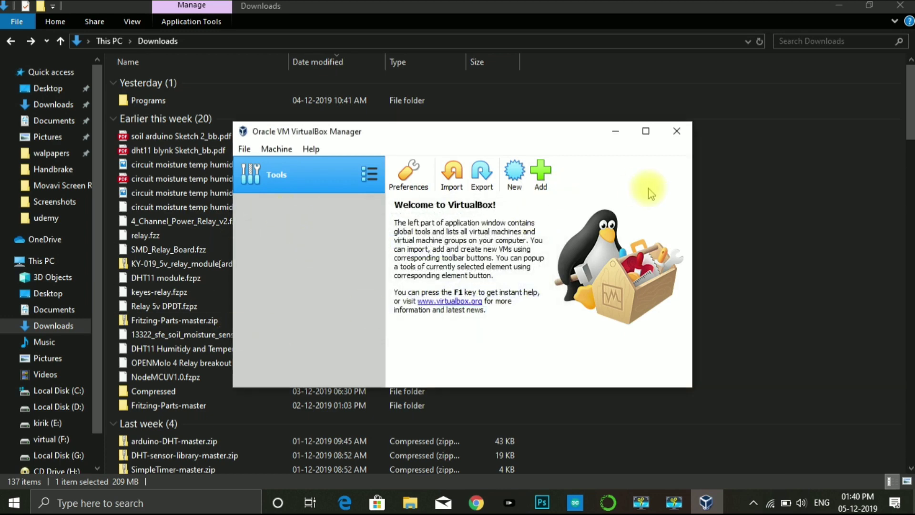
click(646, 130)
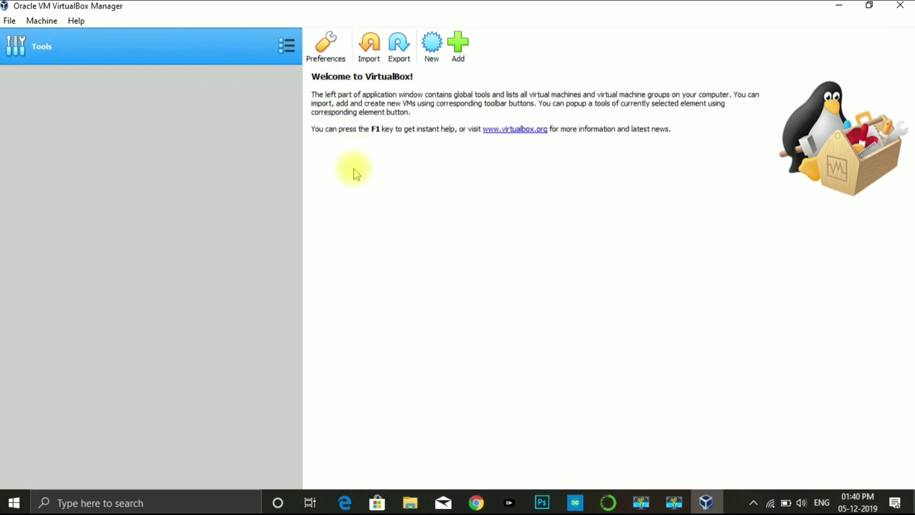
click(11, 21)
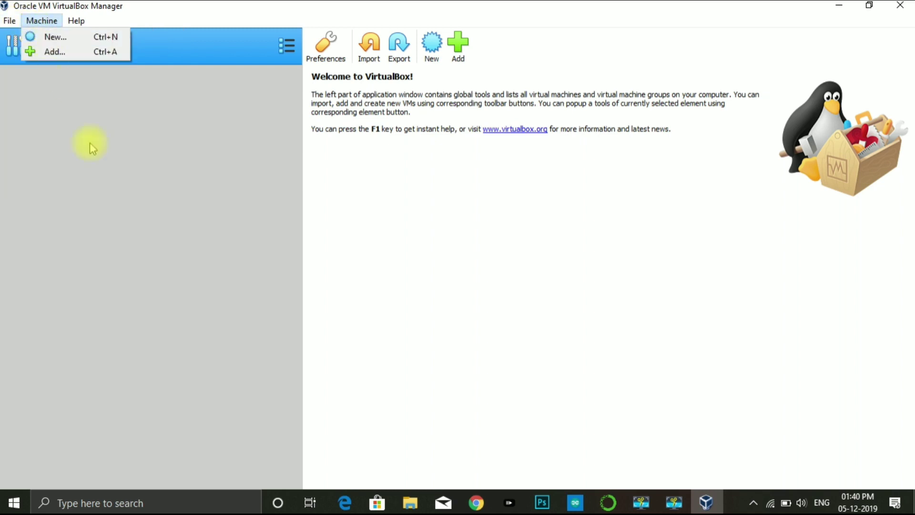
click(99, 167)
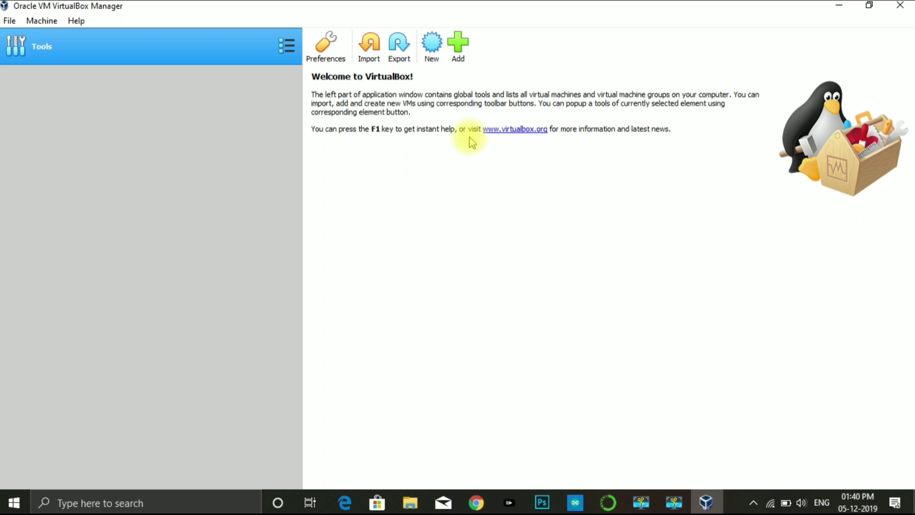
click(459, 50)
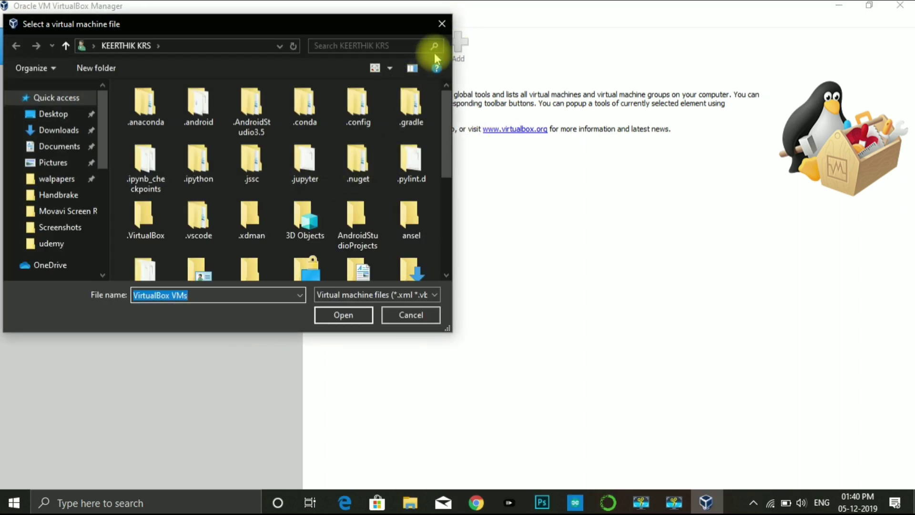
click(442, 24)
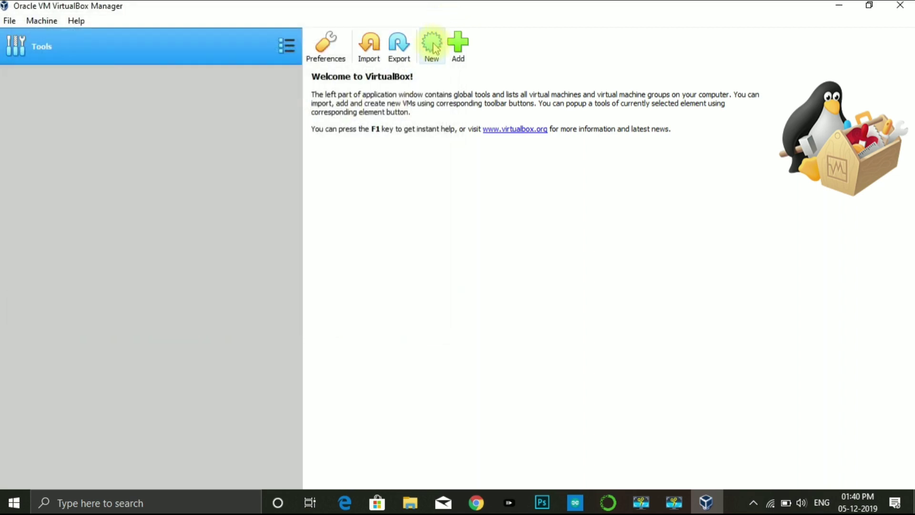
Start a new virtual machine named windows7 with type Microsoft Windows, version Windows 7 (64-bit) and the default VirtualBox VMs folder.
click(433, 45)
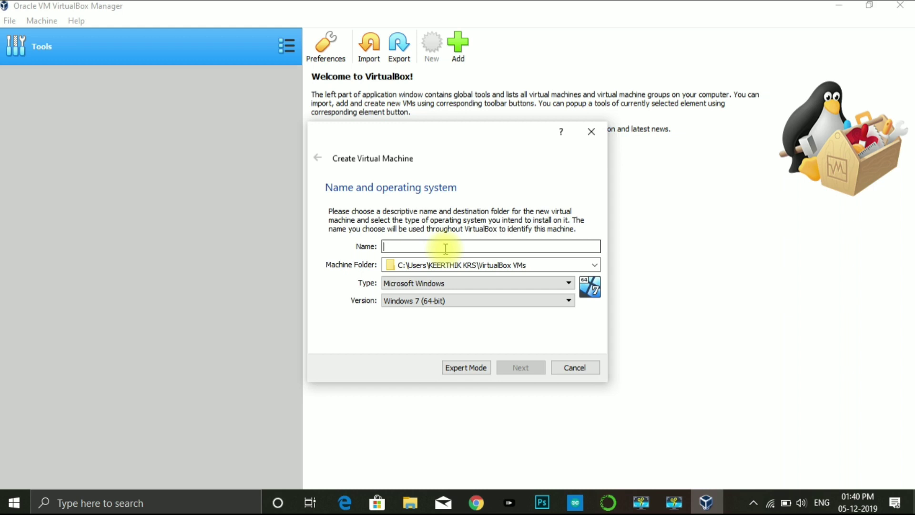
text(windows7)
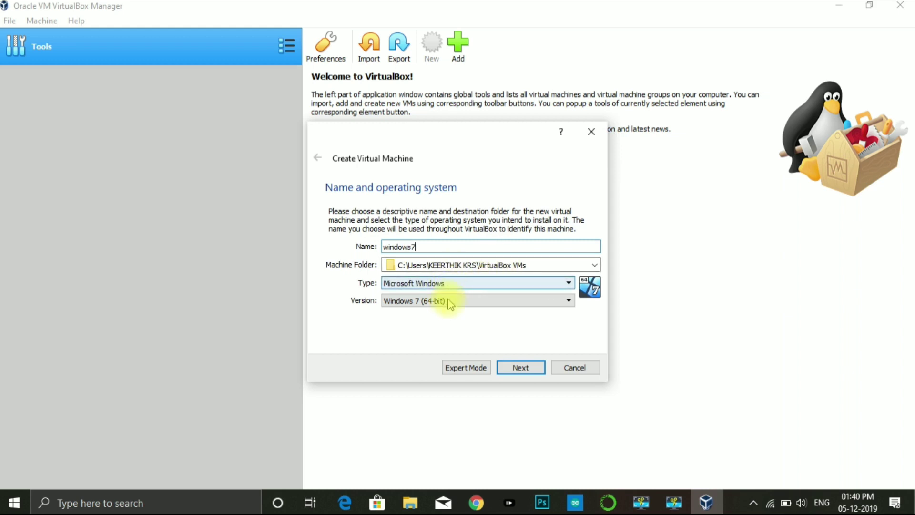
click(474, 300)
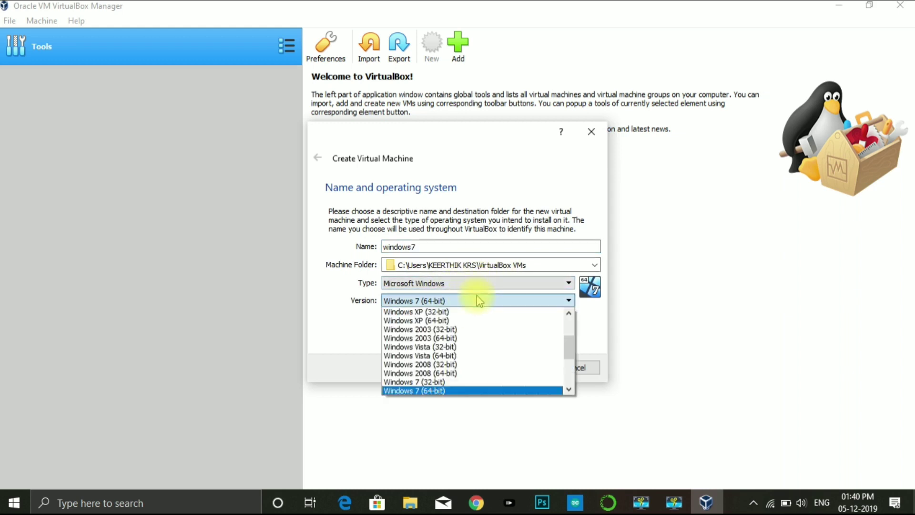
scroll(470, 338, down, 4)
scroll(469, 341, up, 6)
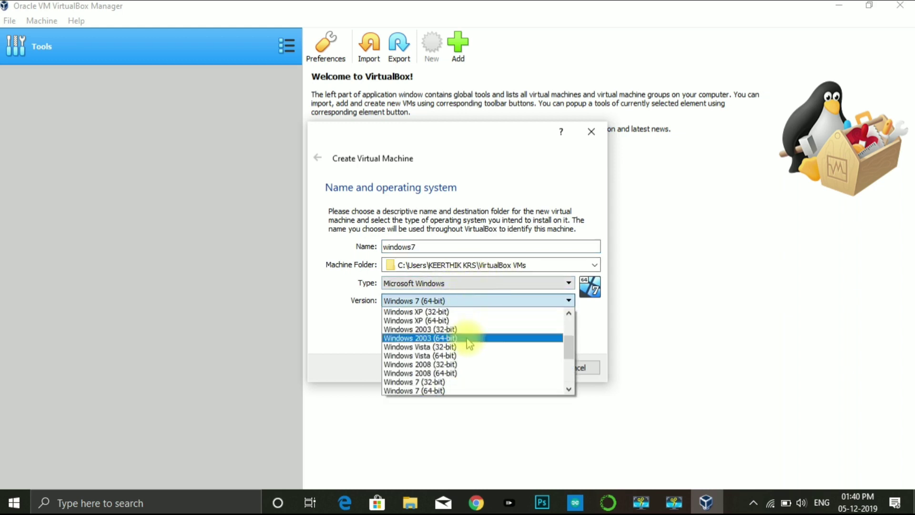
scroll(467, 341, down, 5)
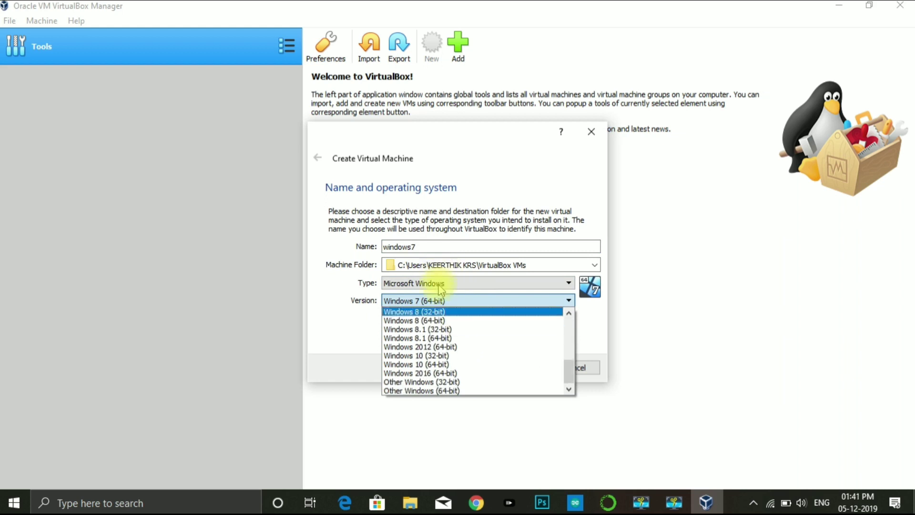
click(476, 284)
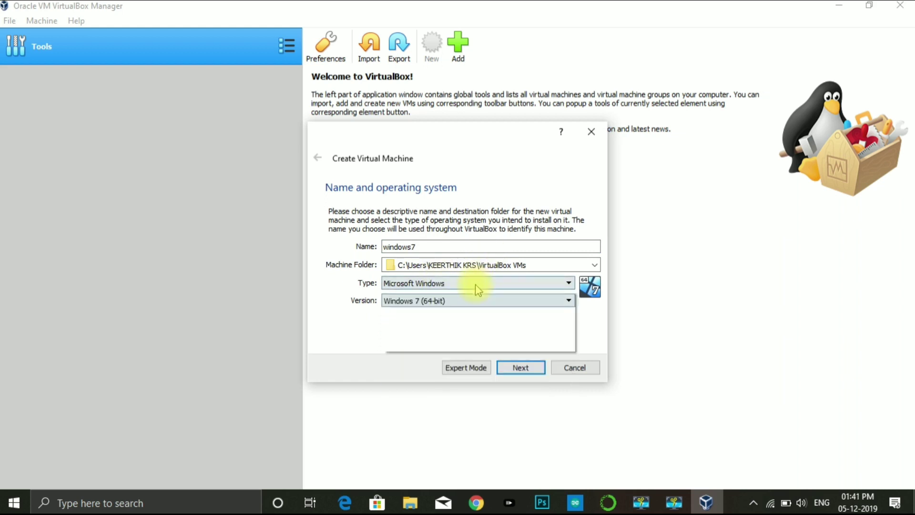
click(476, 284)
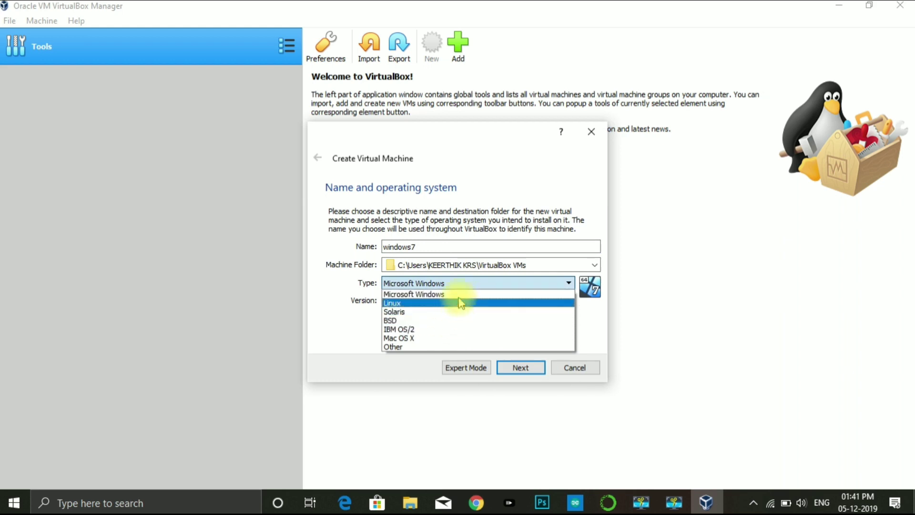
click(478, 275)
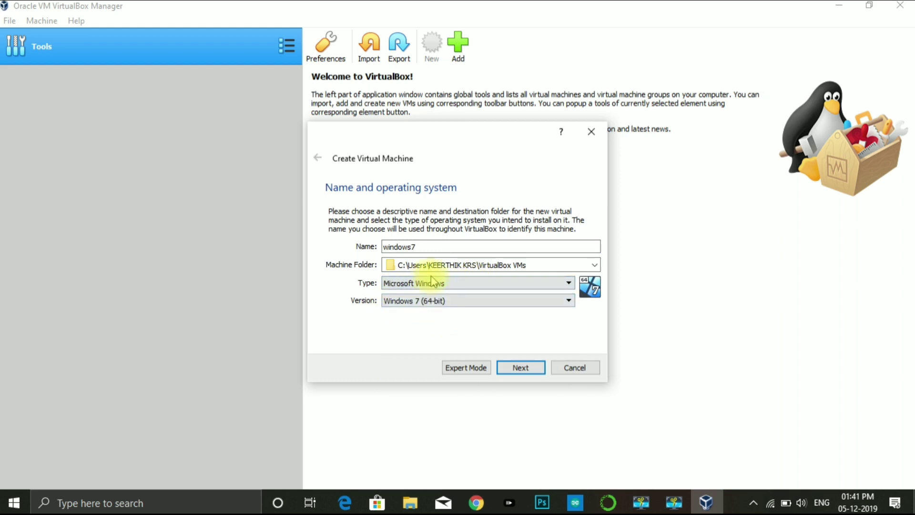
click(596, 265)
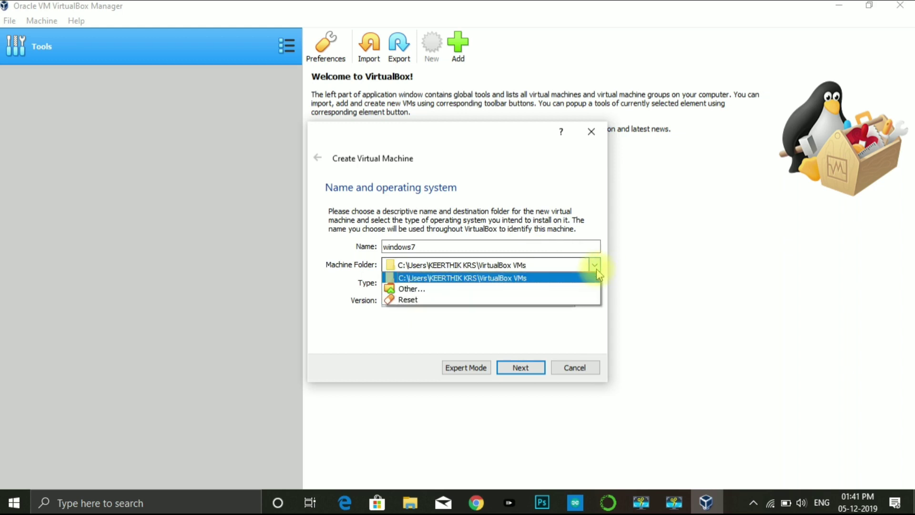
click(570, 278)
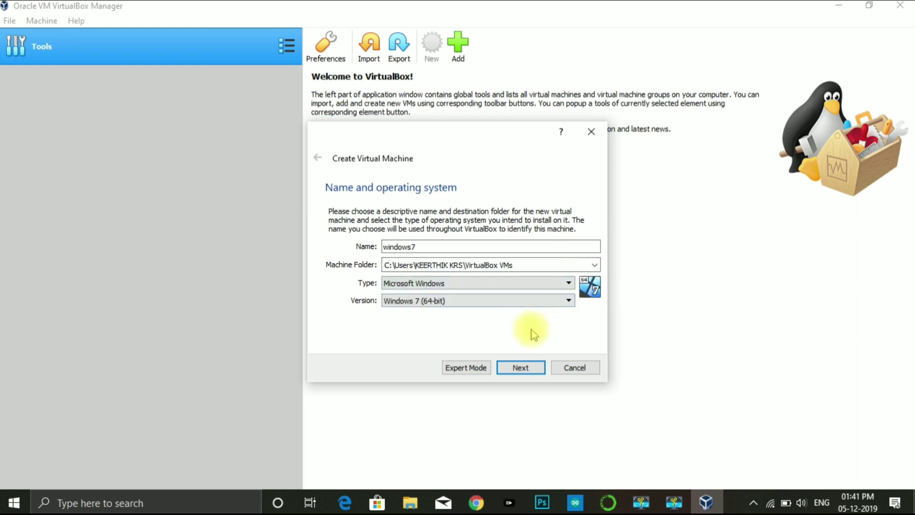
click(522, 368)
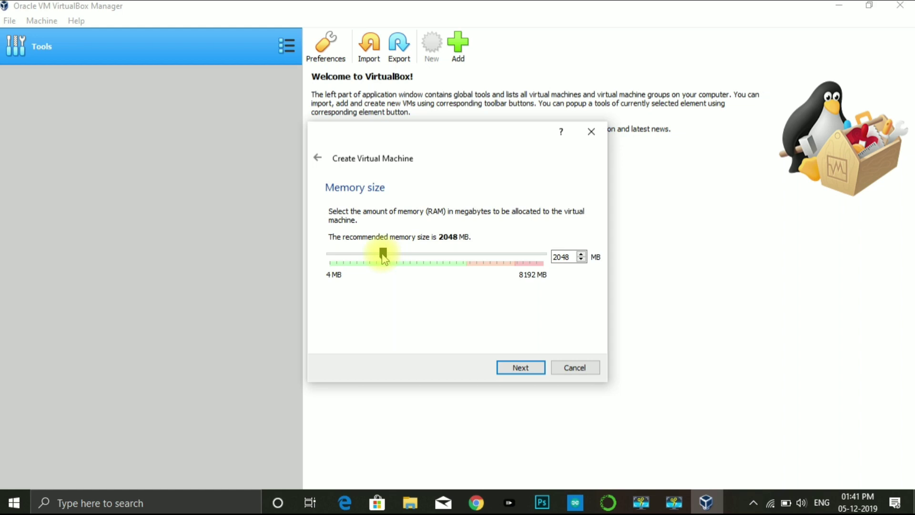
Accept 2048 MB of memory for the machine and choose to create a virtual hard disk now.
click(526, 372)
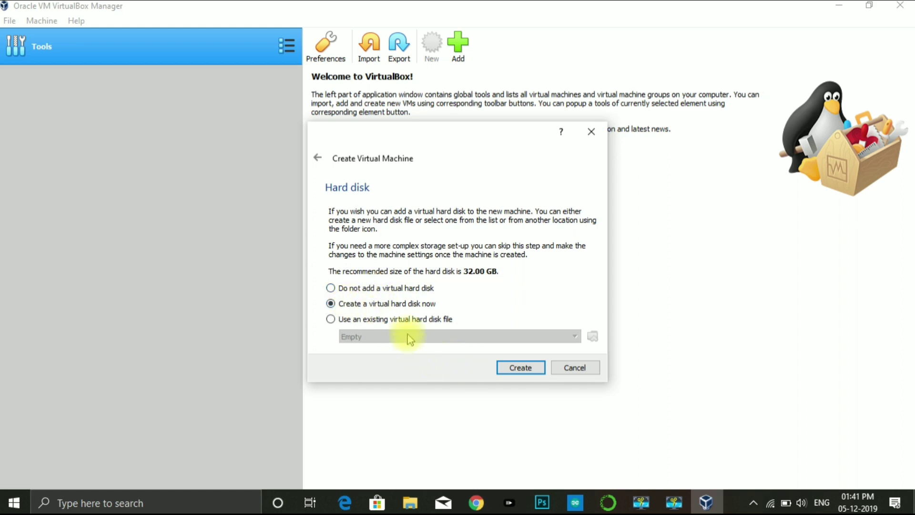
click(371, 321)
click(345, 304)
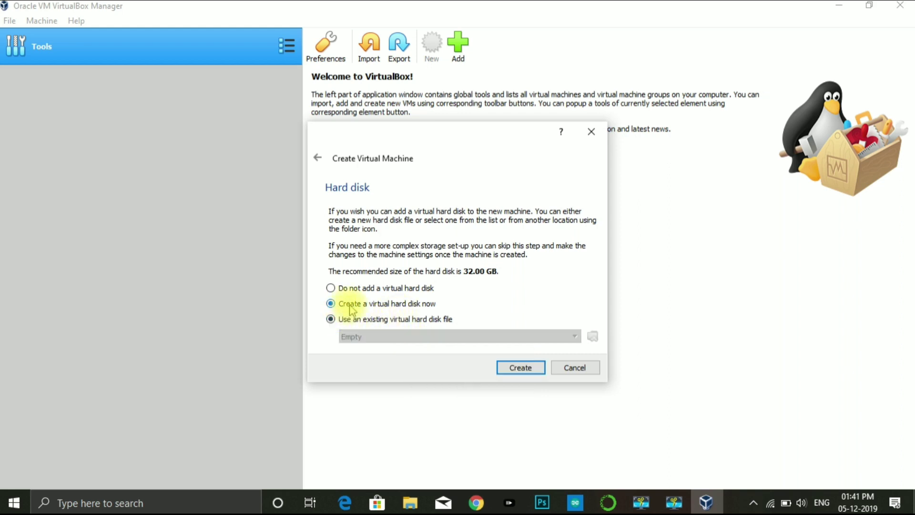
click(513, 370)
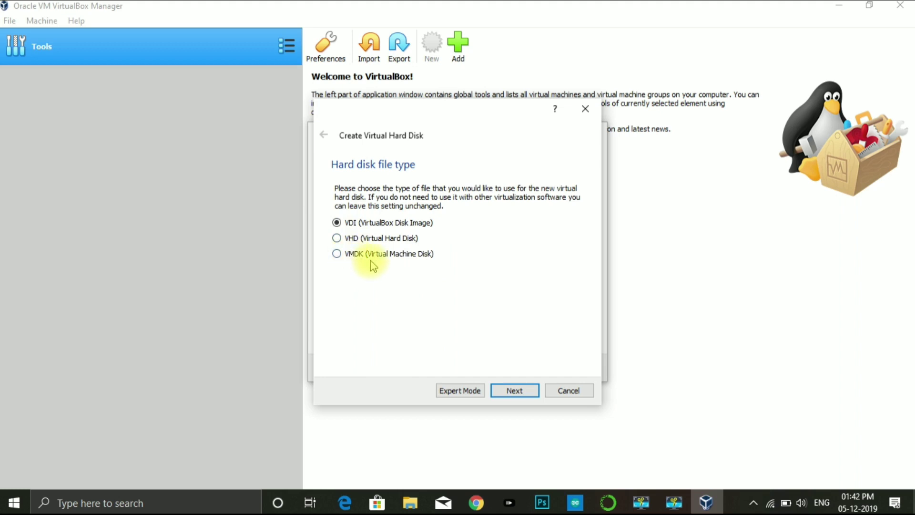
Create the windows7 virtual hard disk as a dynamically allocated VDI (VirtualBox Disk Image) of 32.00 GB.
click(533, 394)
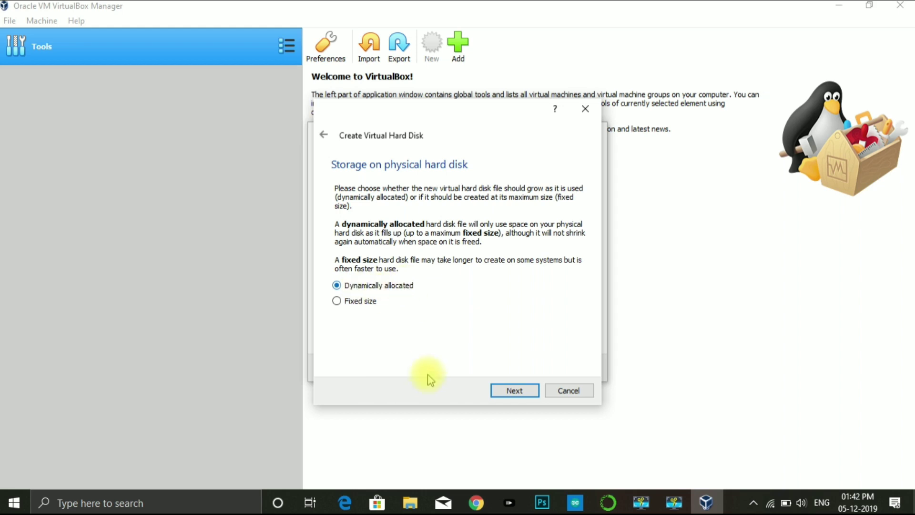
click(528, 394)
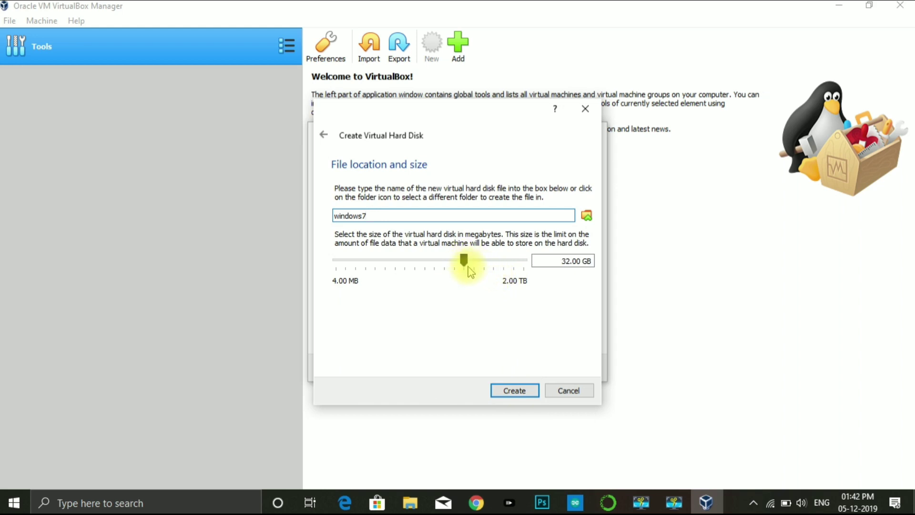
click(520, 392)
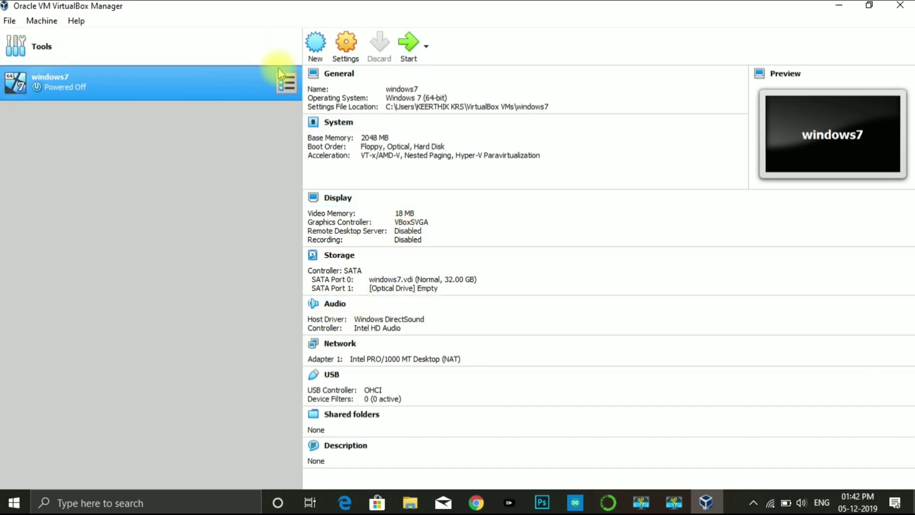
Start the windows7 machine with en_windows_7_ultimate_x86_dvd.iso from the operating system folder on drive E as its start-up disk.
click(284, 82)
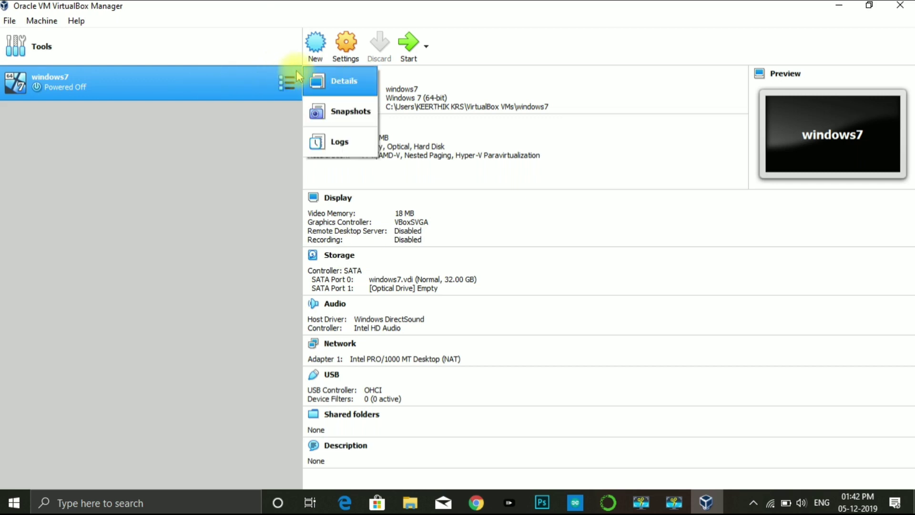
click(408, 46)
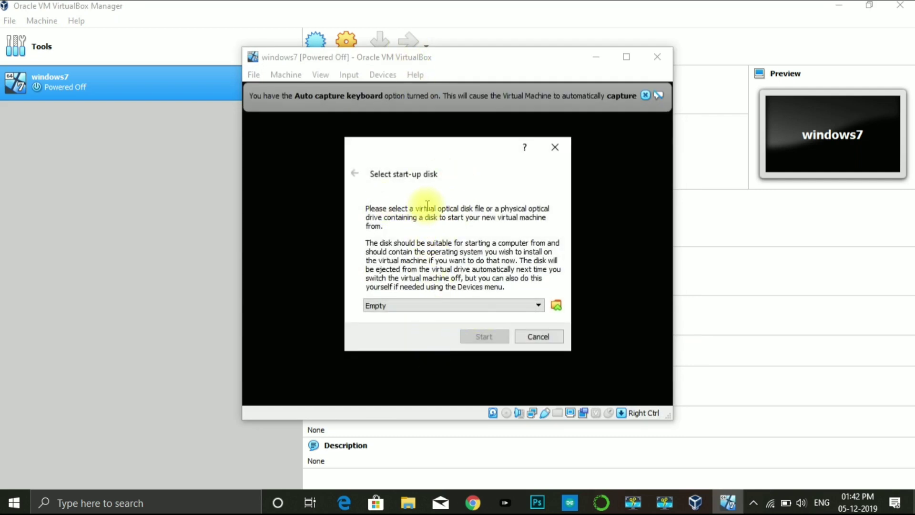
click(556, 306)
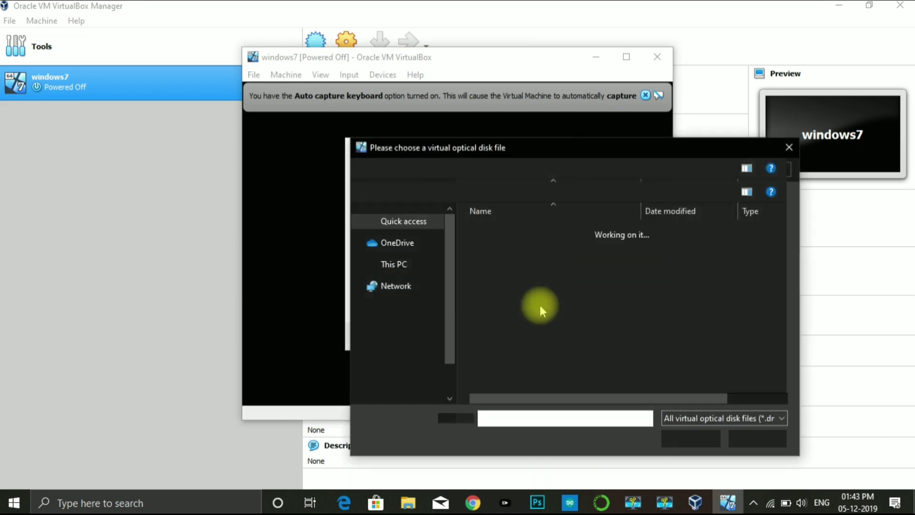
scroll(425, 342, down, 5)
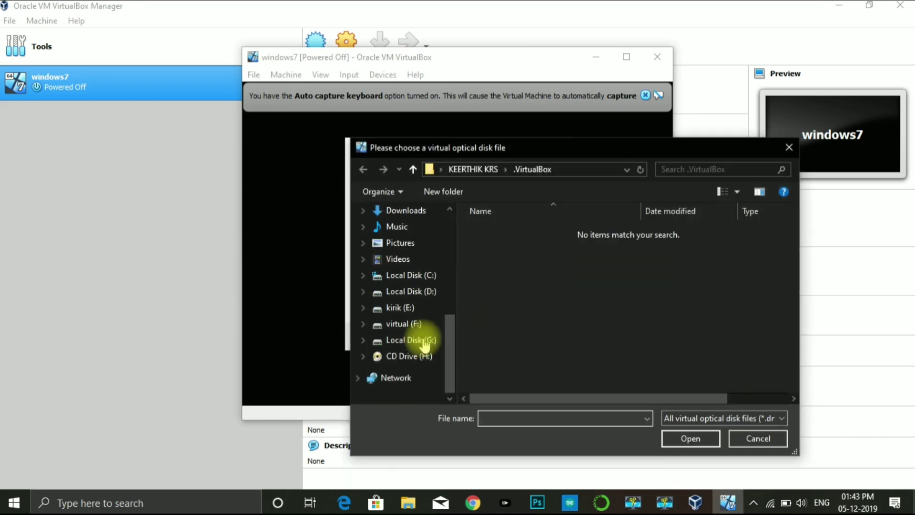
click(425, 311)
double_click(527, 300)
double_click(520, 329)
scroll(577, 362, down, 4)
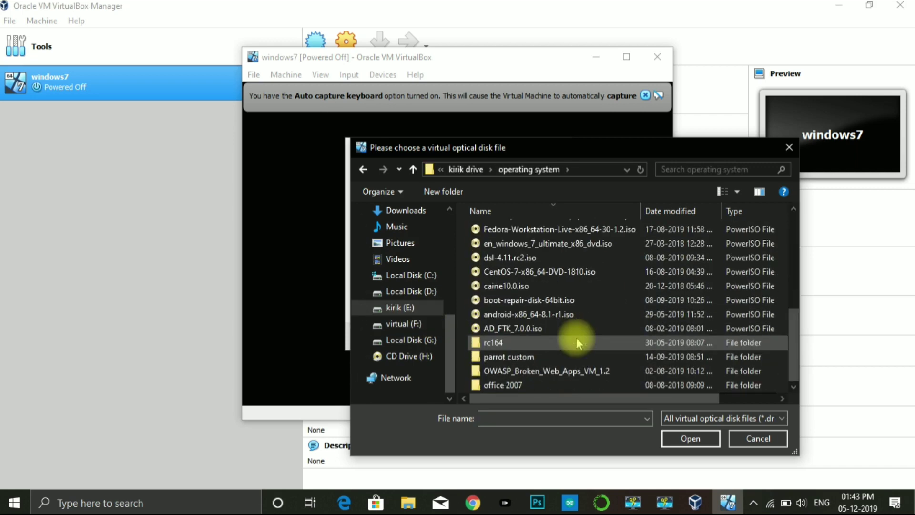
scroll(577, 339, up, 1)
scroll(576, 339, up, 1)
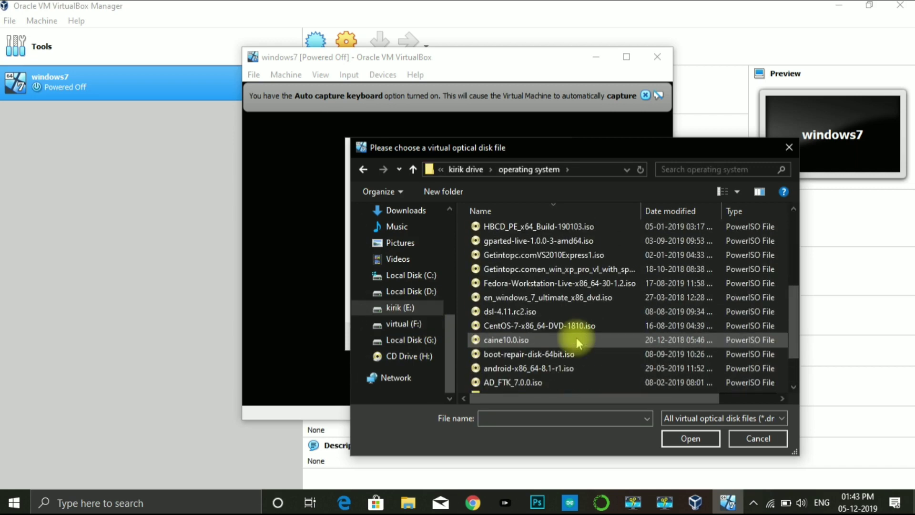
click(538, 301)
double_click(538, 301)
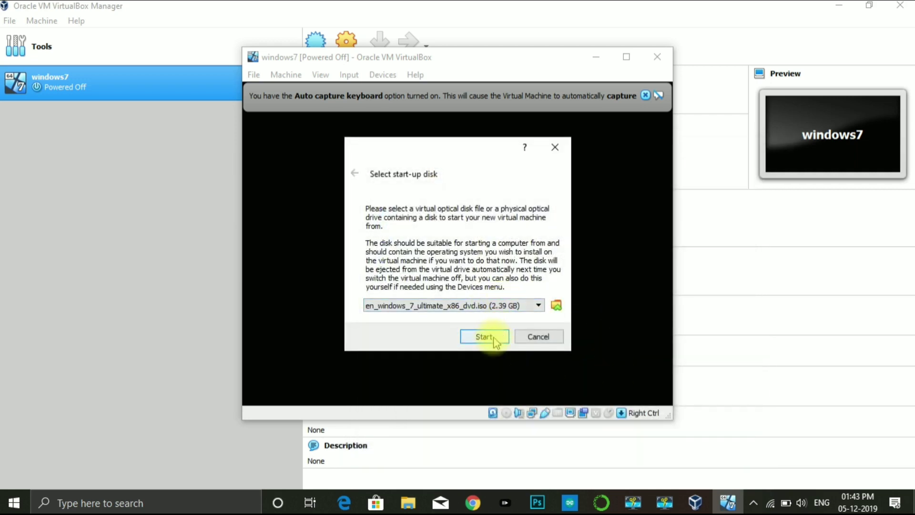
click(485, 337)
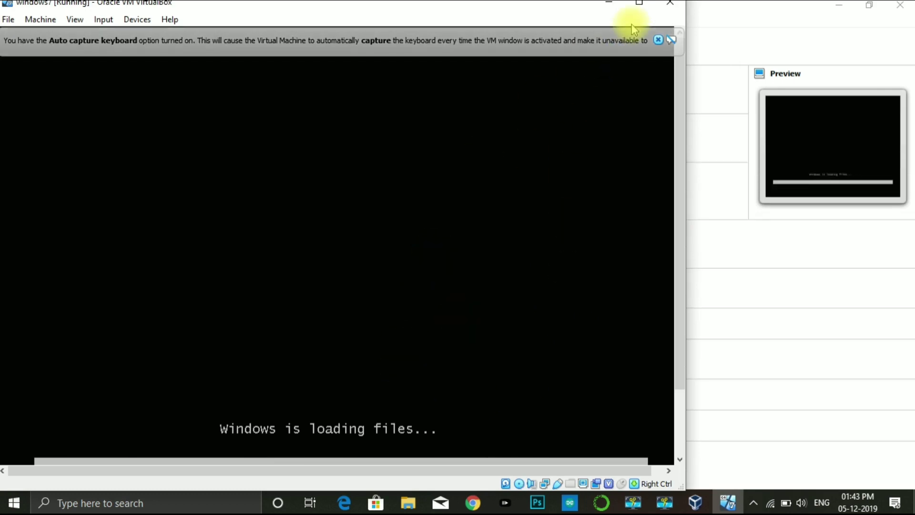
Power off and close the running windows7 machine, and return to the VirtualBox Manager window.
click(671, 4)
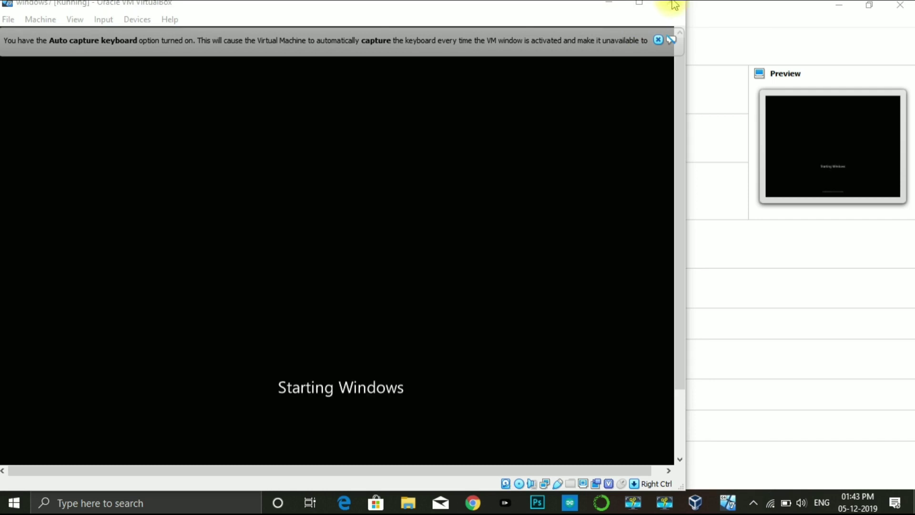
click(671, 4)
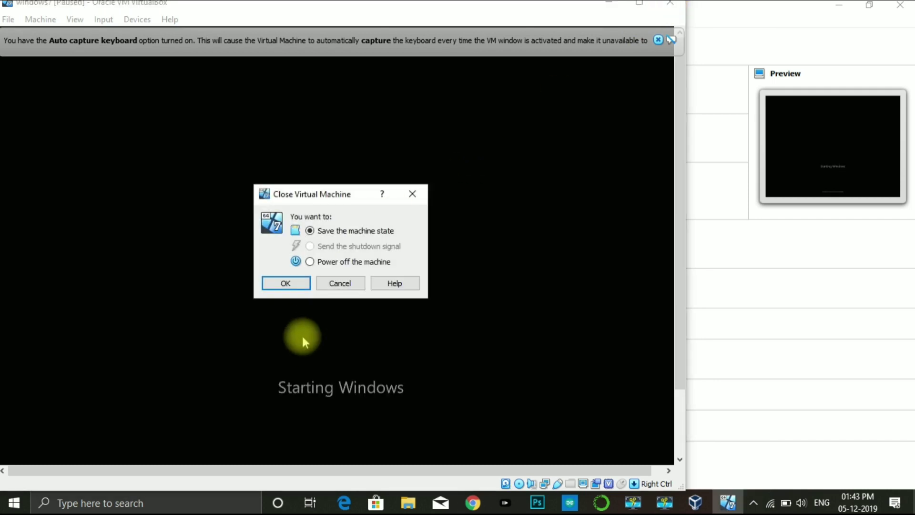
click(347, 283)
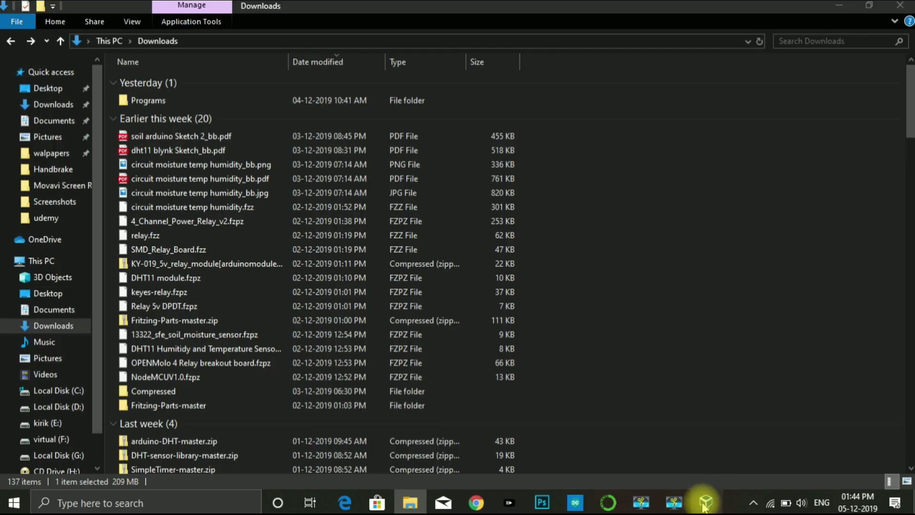
click(701, 498)
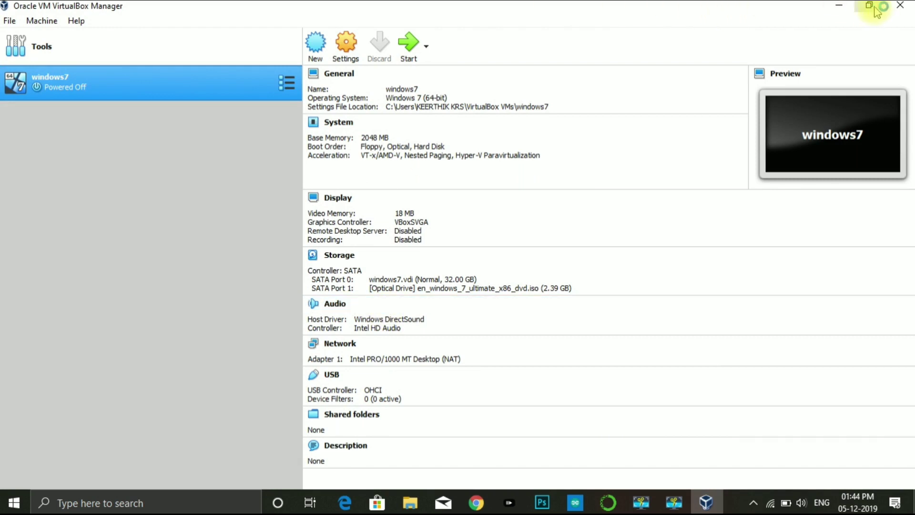
Minimize the open windows and launch VMware Workstation Pro from the desktop.
click(836, 5)
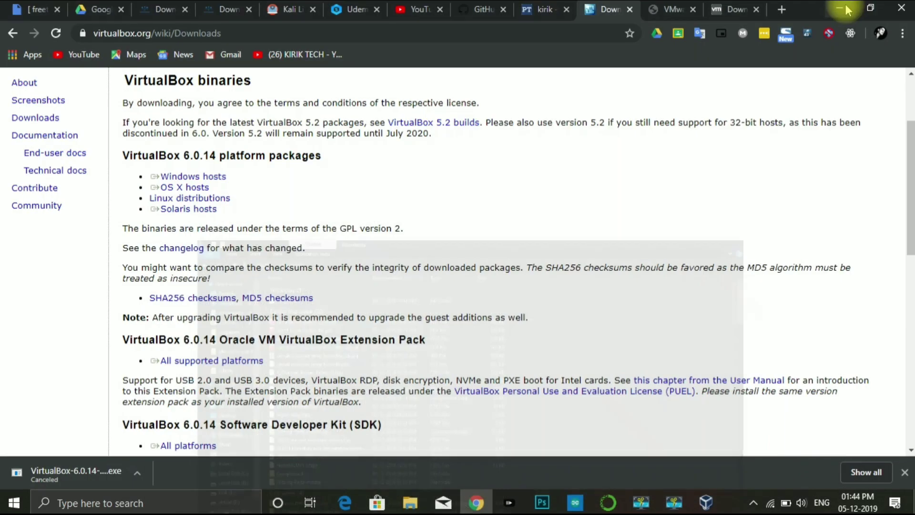
click(839, 6)
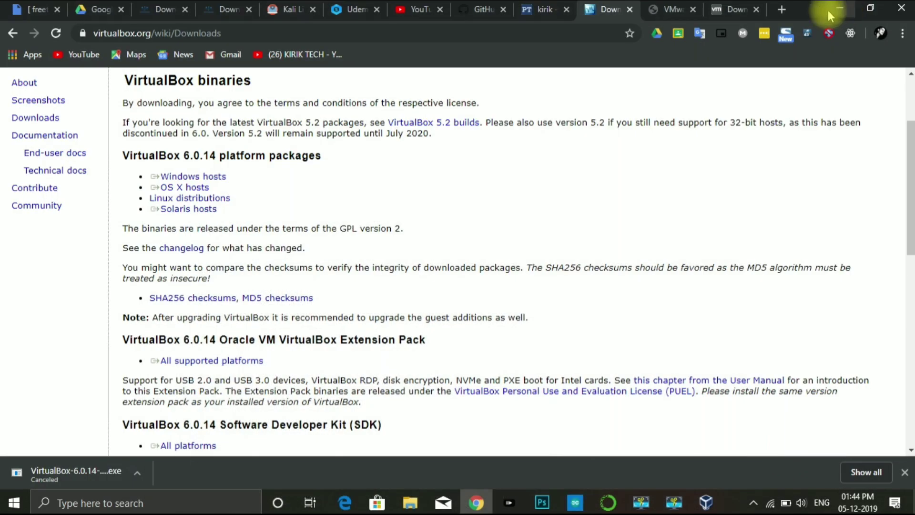
click(839, 8)
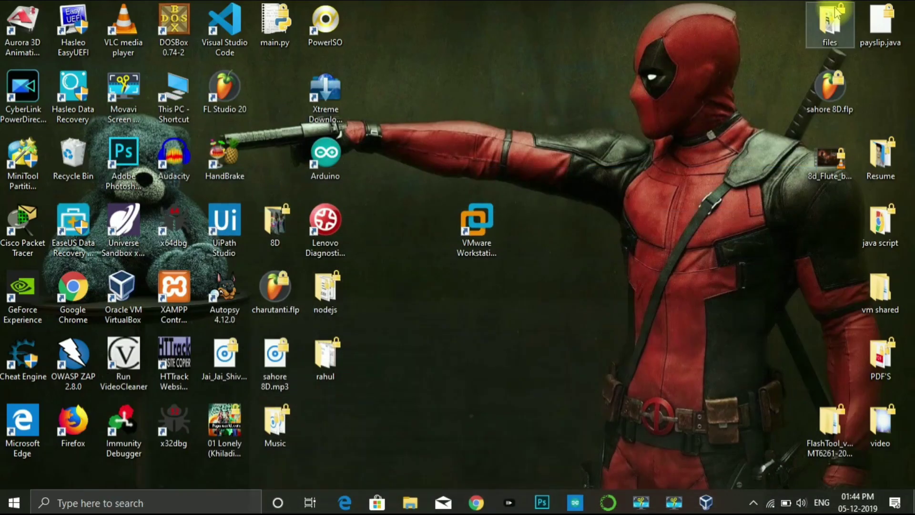
click(476, 224)
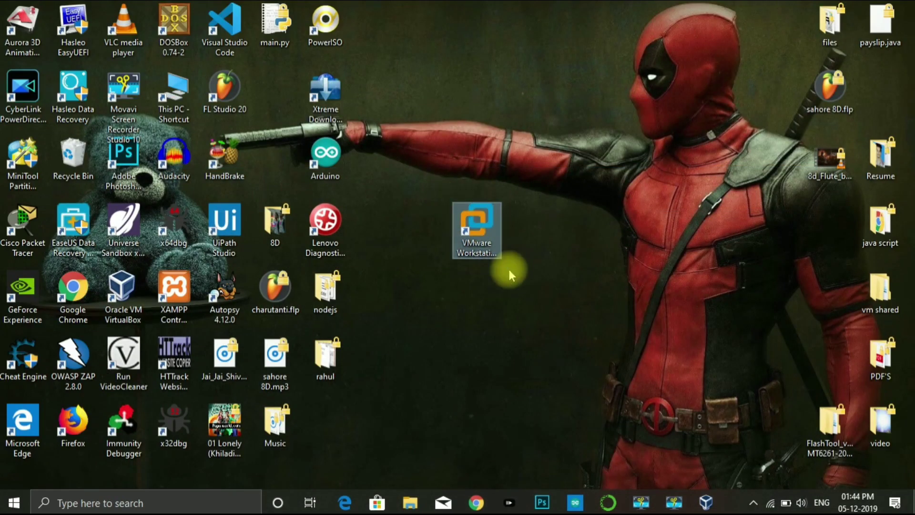
click(479, 242)
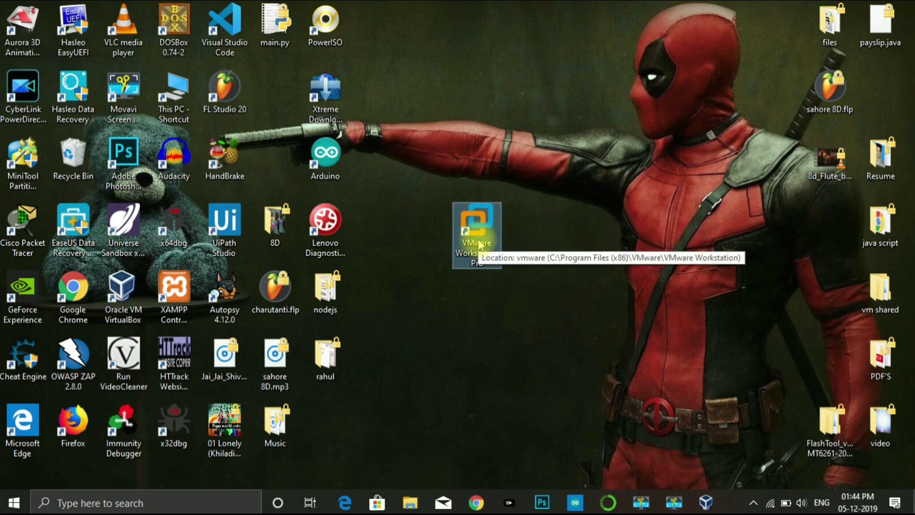
double_click(479, 244)
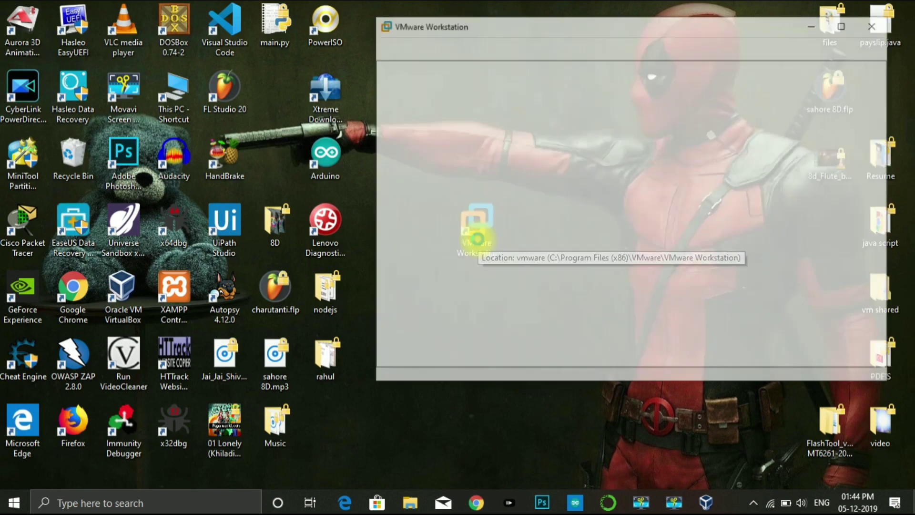
Maximize the VMware Workstation window, power on the Windows 7 virtual machine and choose Start Windows Normally.
click(852, 22)
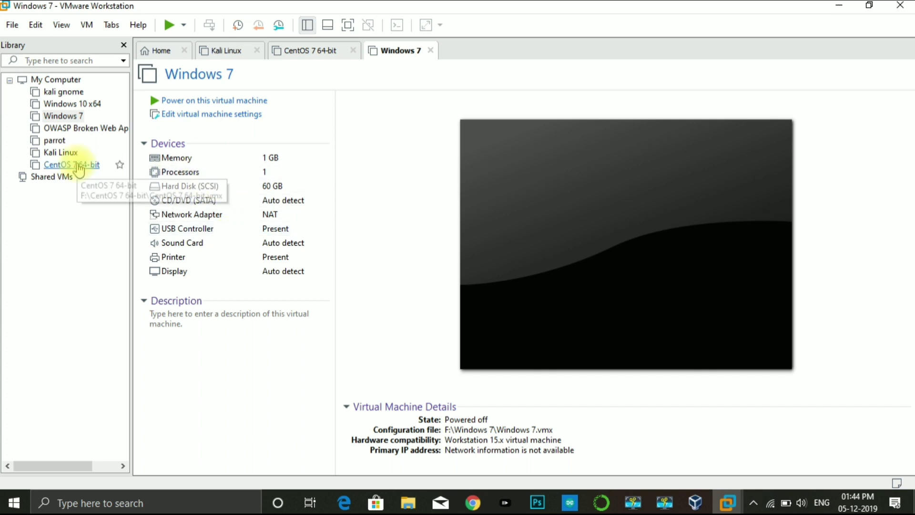
click(74, 117)
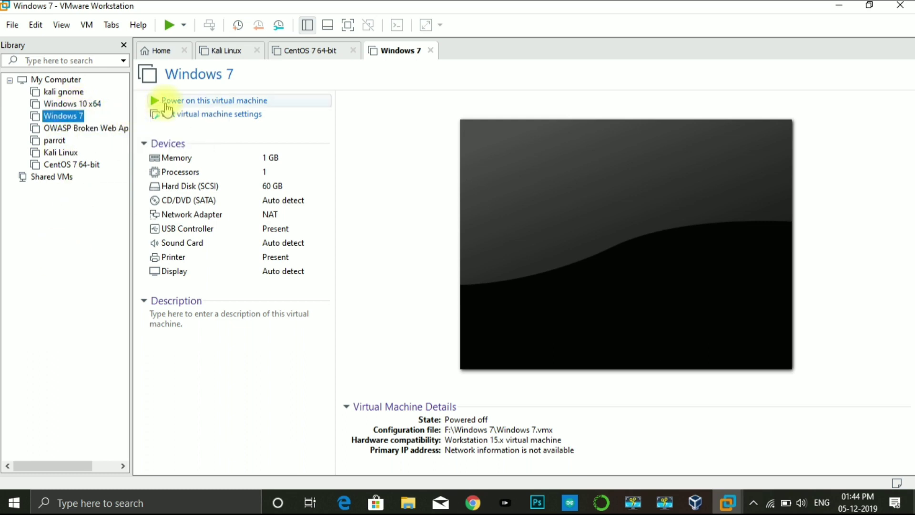
click(166, 102)
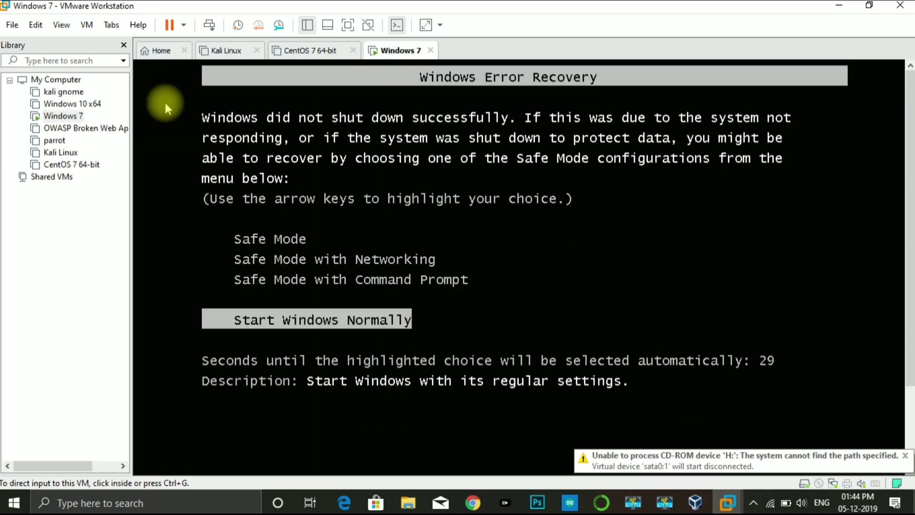
click(314, 317)
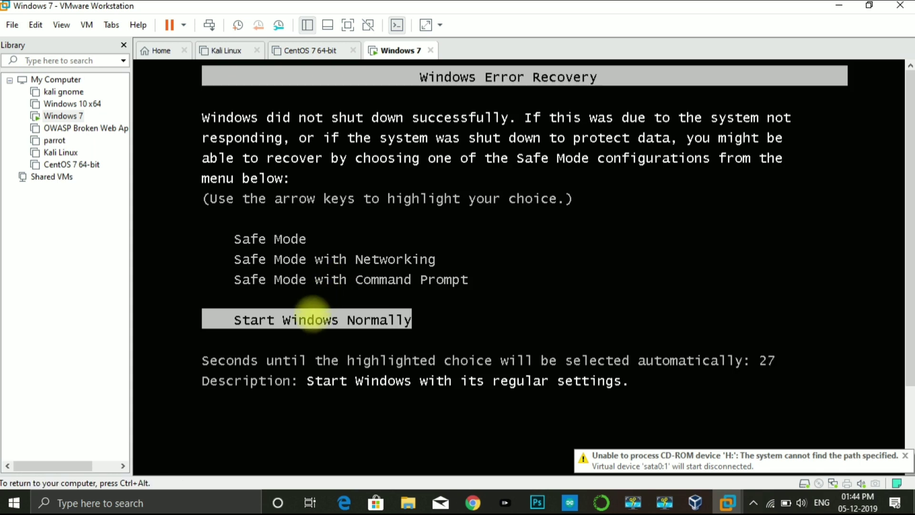
key(Return)
key(ctrl+alt)
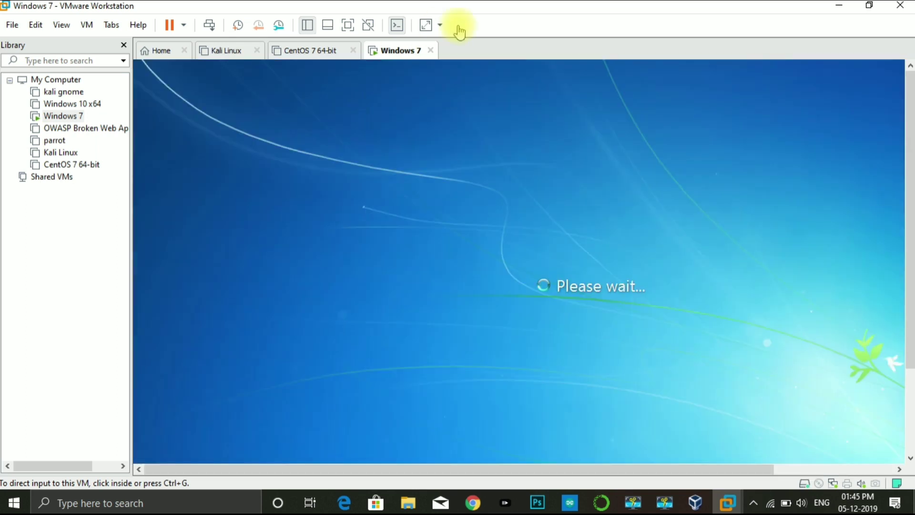
Postpone Windows activation in the guest, acknowledge the genuine-software notice, and check the guest's Start menu.
click(87, 25)
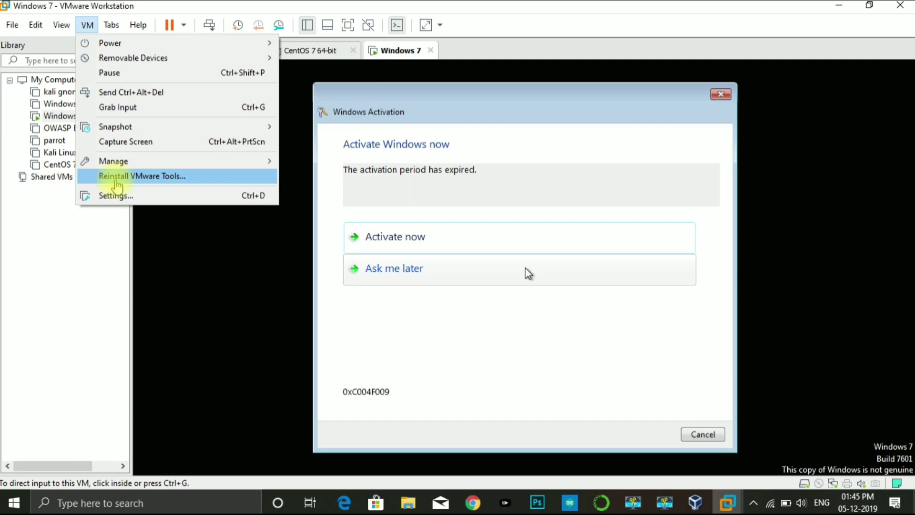
click(184, 315)
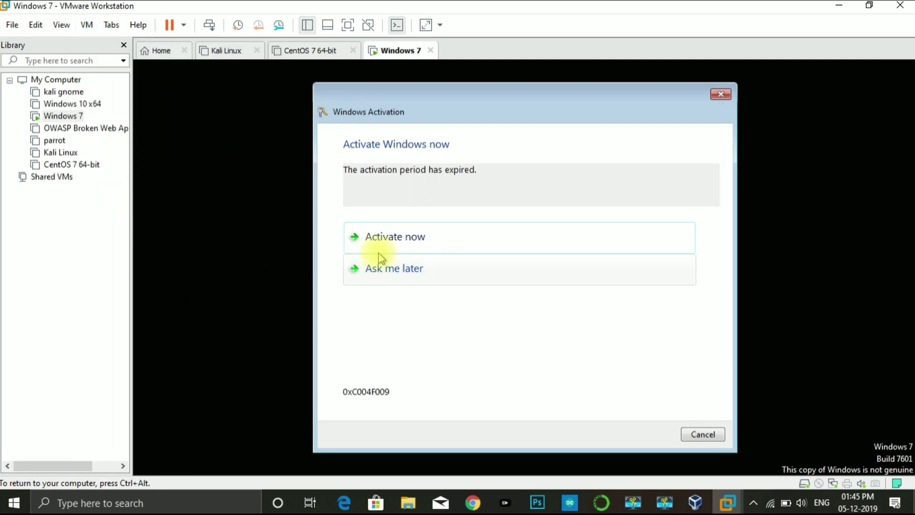
click(418, 281)
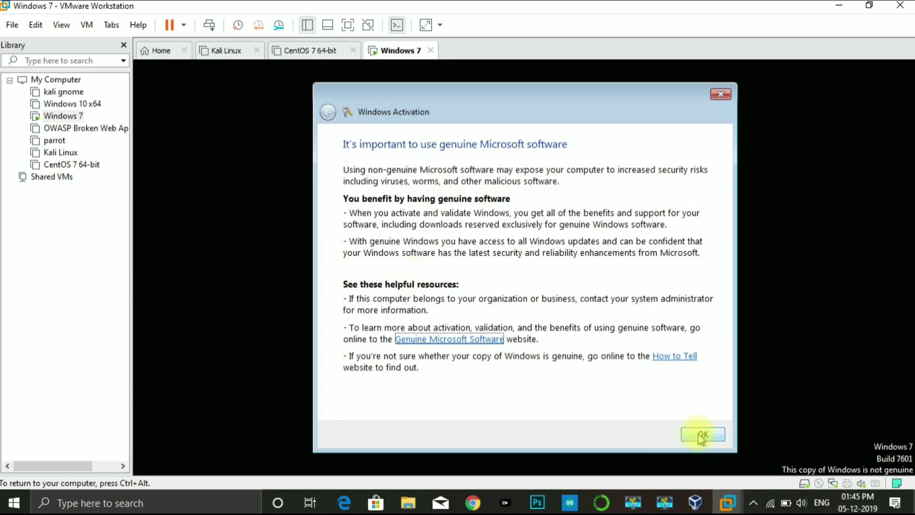
click(702, 435)
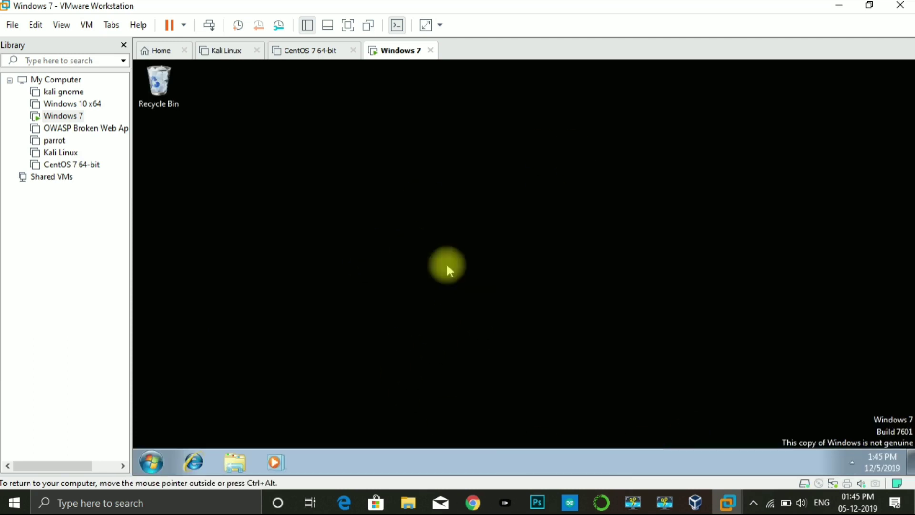
click(152, 461)
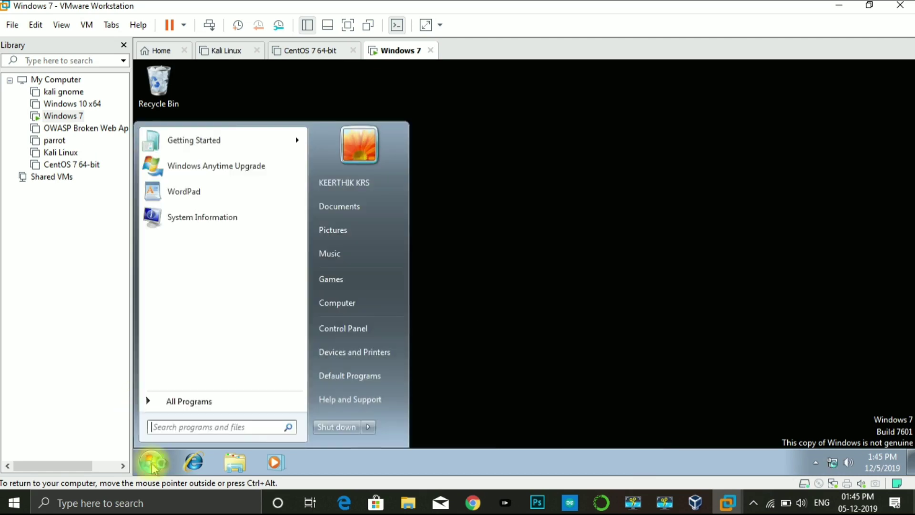
click(651, 127)
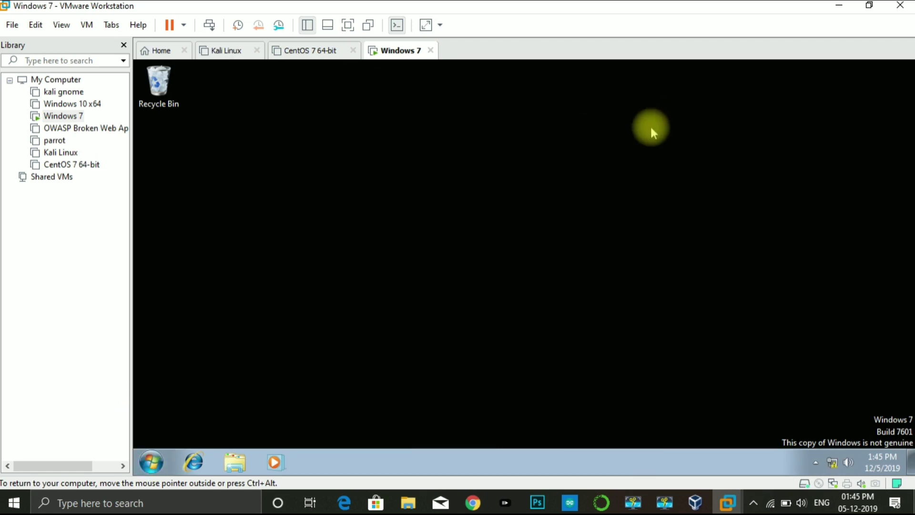
Shrink the VMware window to view the guest beside the host desktop, and switch to the CentOS 7 64-bit machine.
click(870, 7)
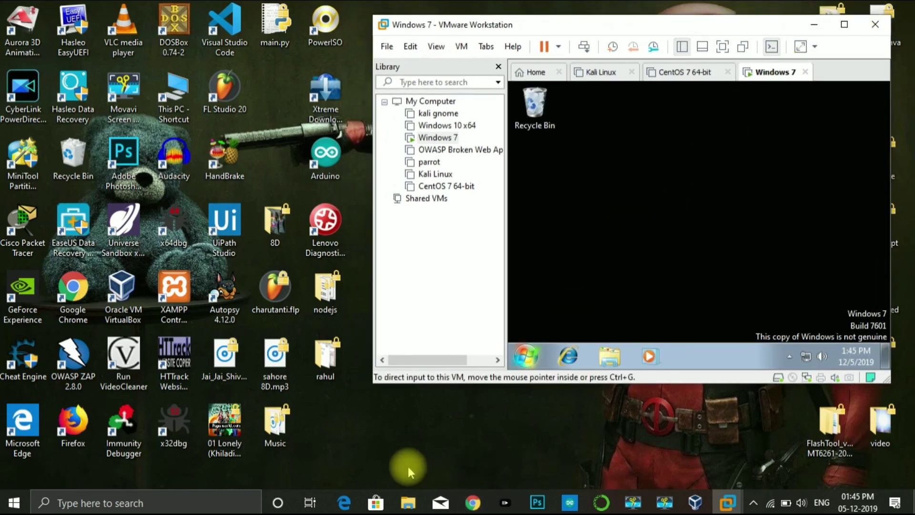
click(616, 433)
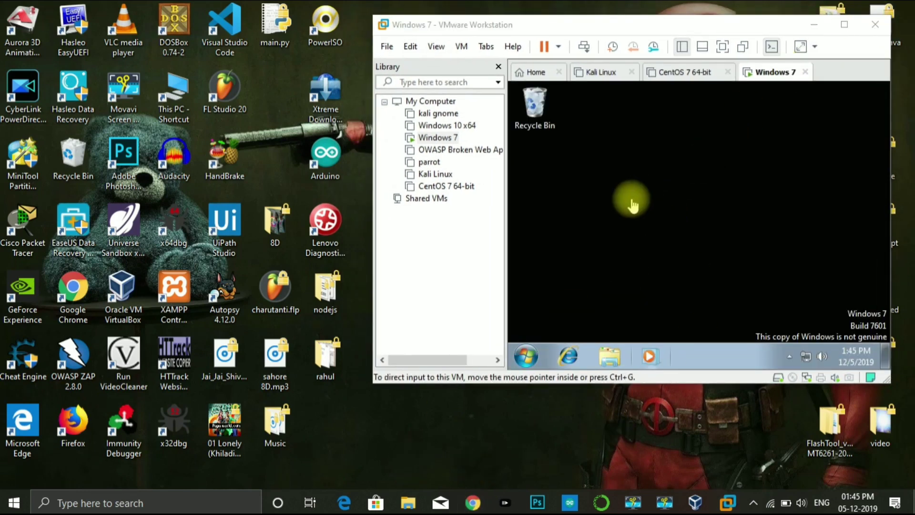
click(716, 208)
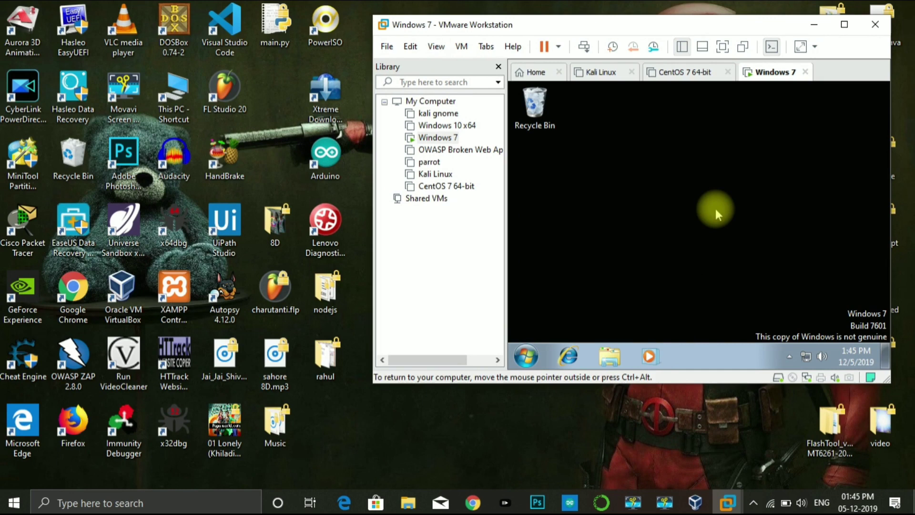
click(688, 77)
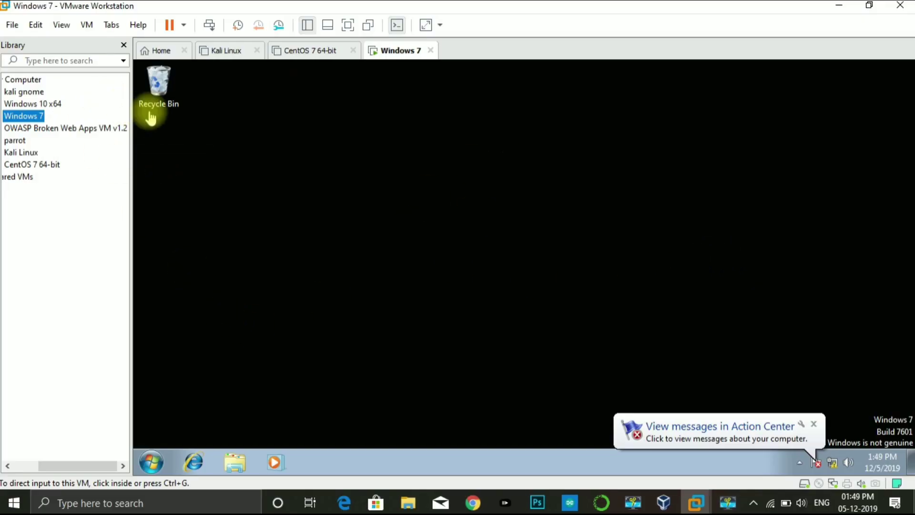
Take a snapshot of the running Windows 7 machine under the name Snapshot 1.
click(87, 26)
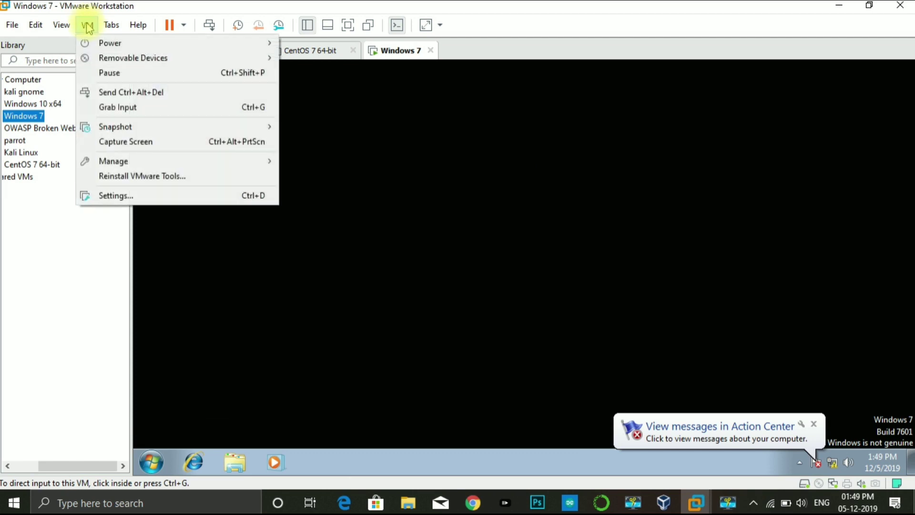
mouse_move(111, 130)
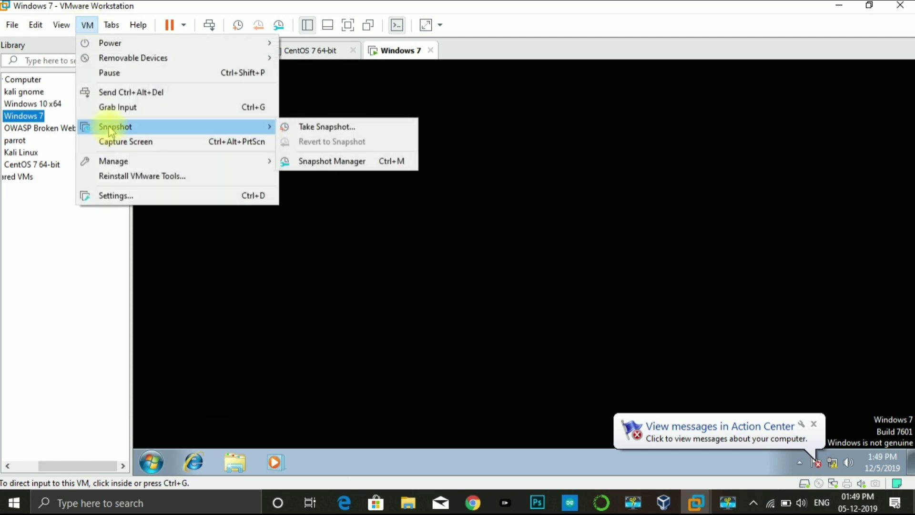
click(308, 127)
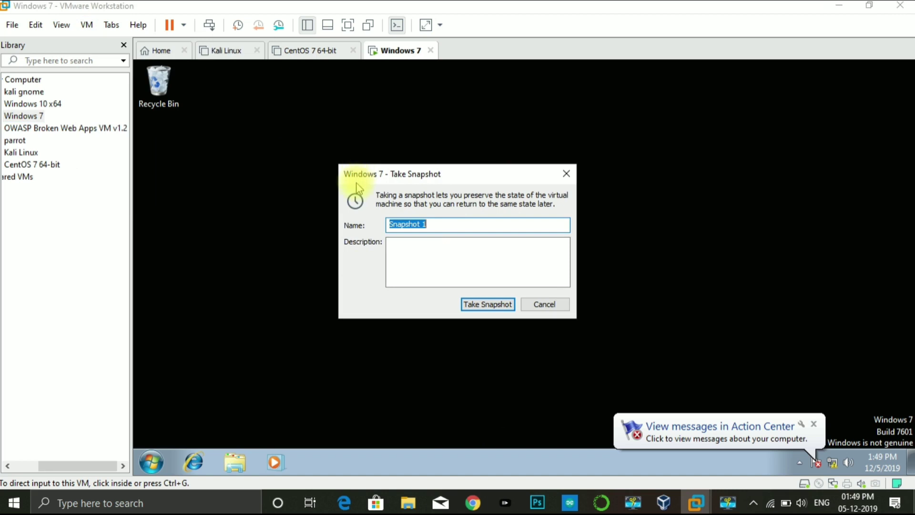
click(477, 304)
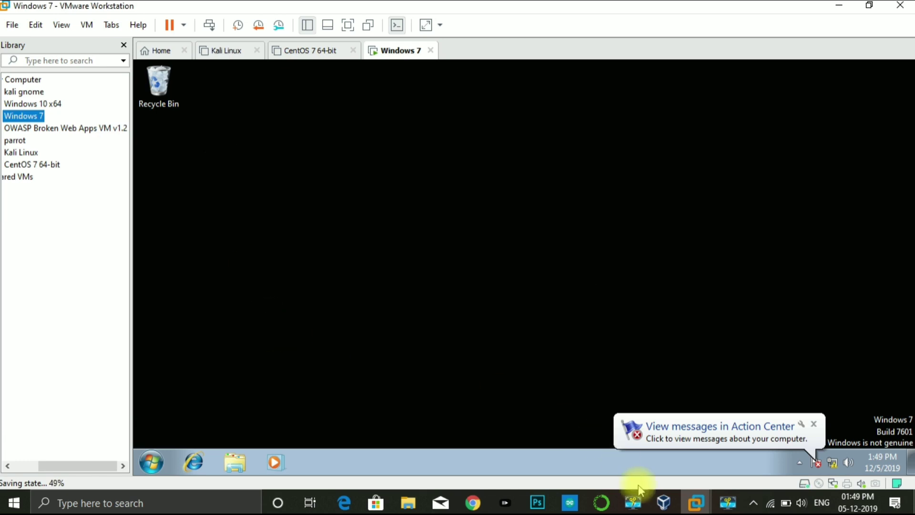
Switch to Oracle VM VirtualBox and look for the Snapshots option among the windows7 machine's tools.
click(658, 508)
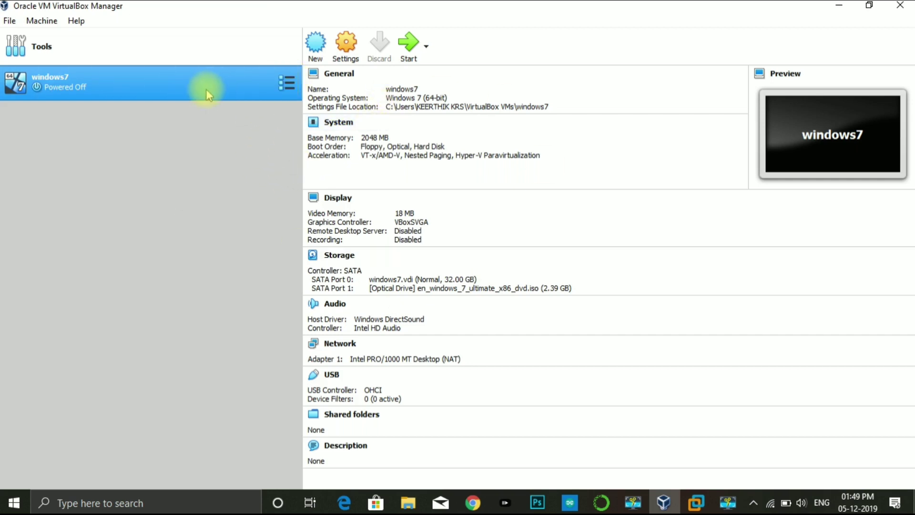
click(287, 81)
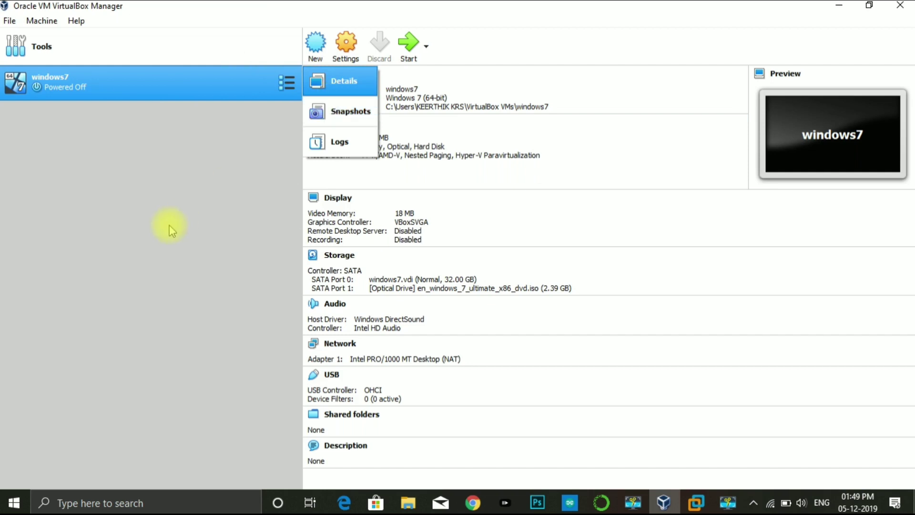
click(159, 212)
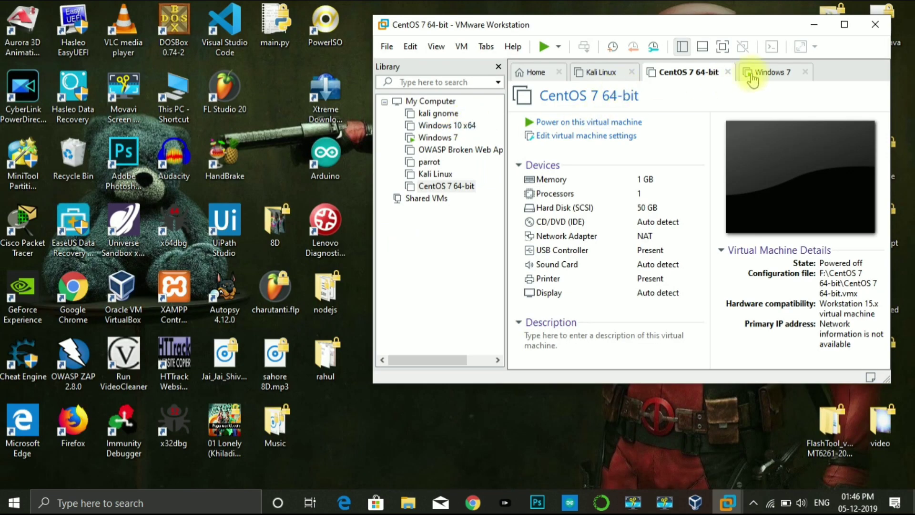
Return to the Windows 7 machine in VMware, maximize the window, and open its virtual machine settings.
click(765, 73)
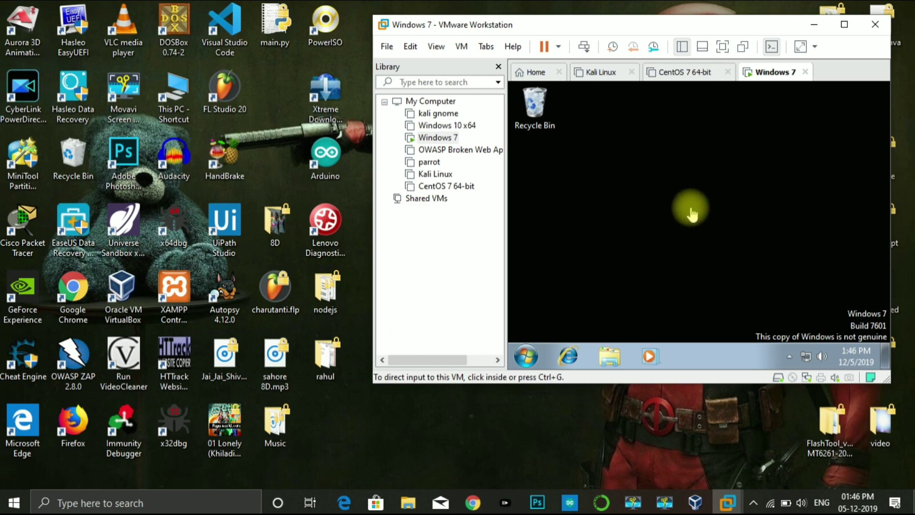
click(844, 25)
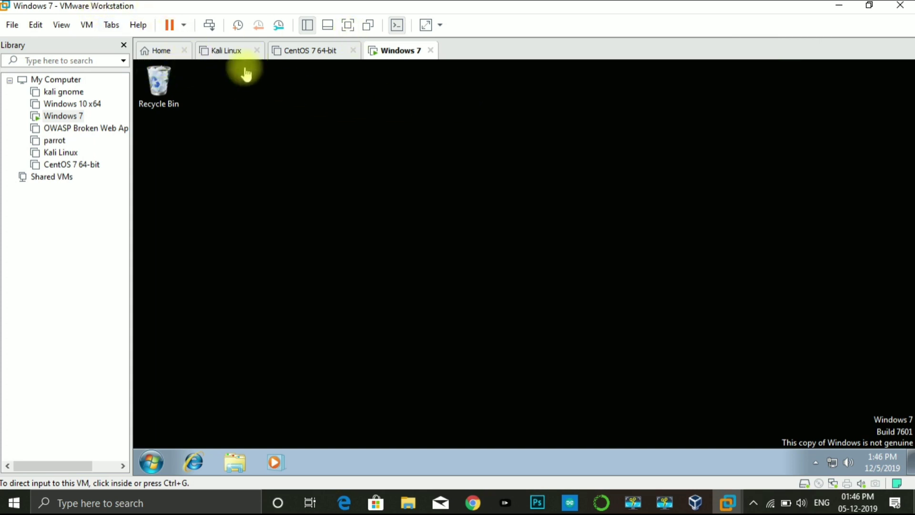
right_click(62, 119)
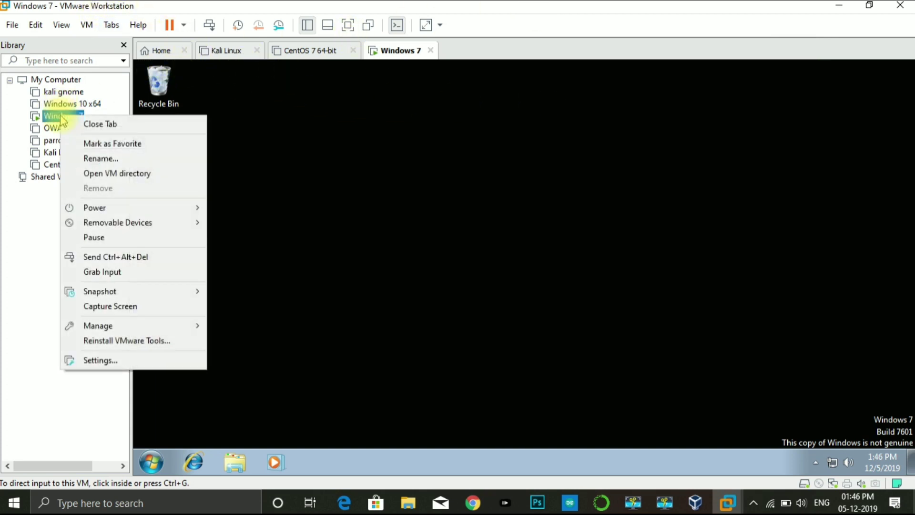
click(104, 361)
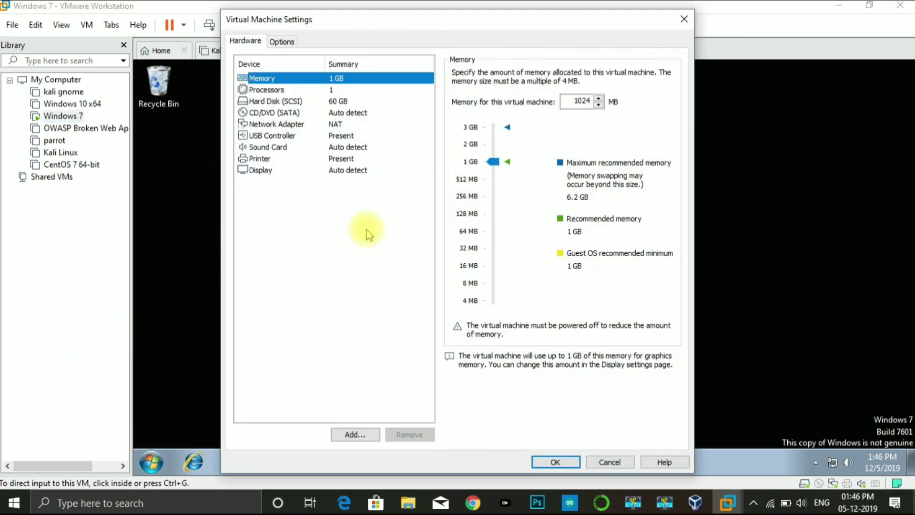
Try the network adapter's Bridged, NAT and Custom connection types, and set the connection to Host-only.
click(277, 124)
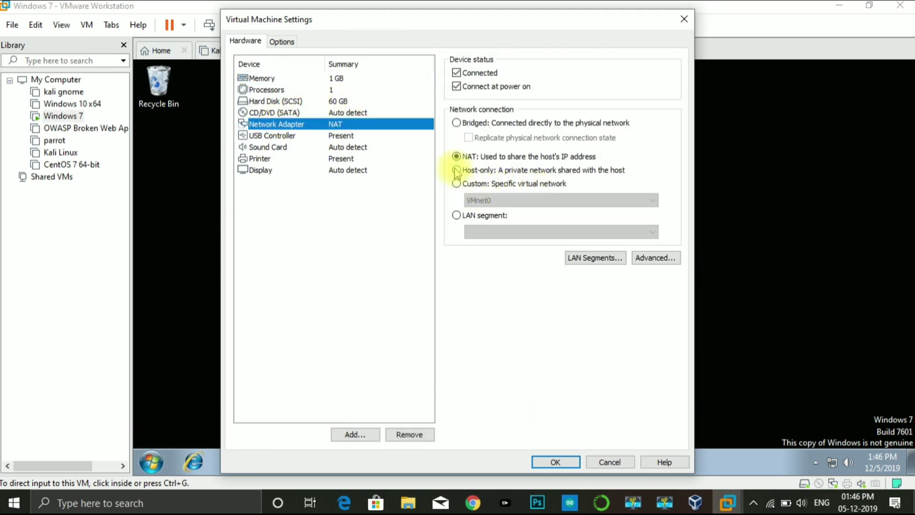
click(457, 171)
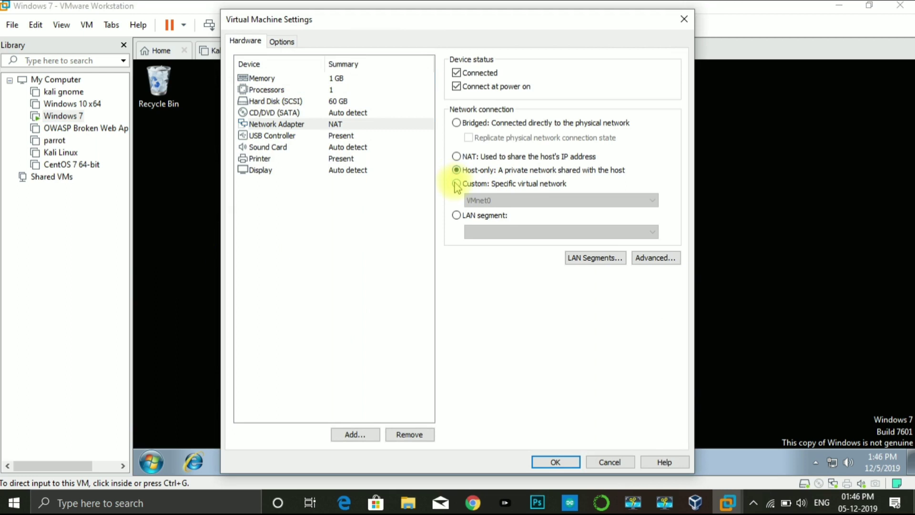
click(457, 184)
click(457, 157)
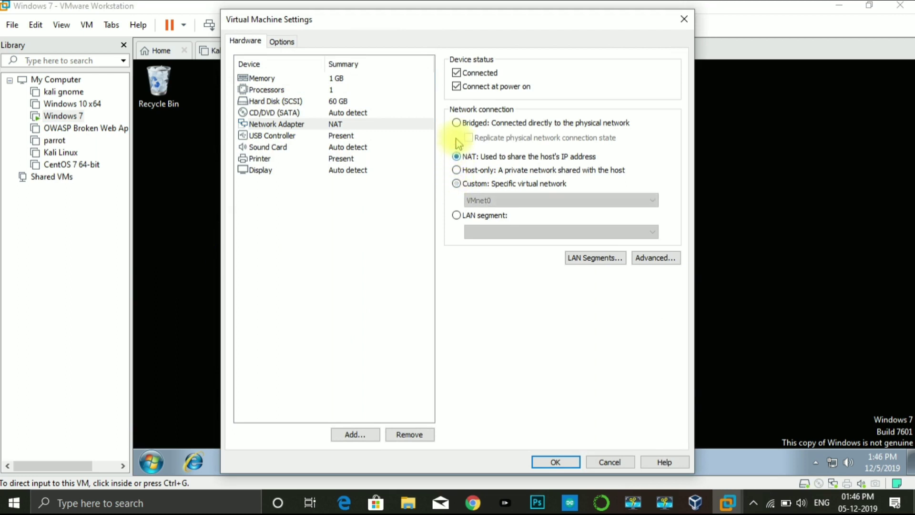
click(456, 123)
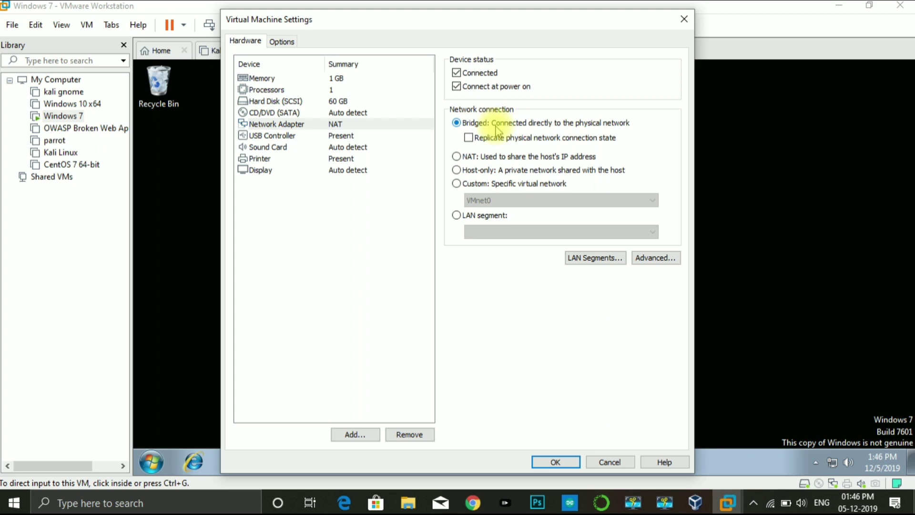
click(468, 157)
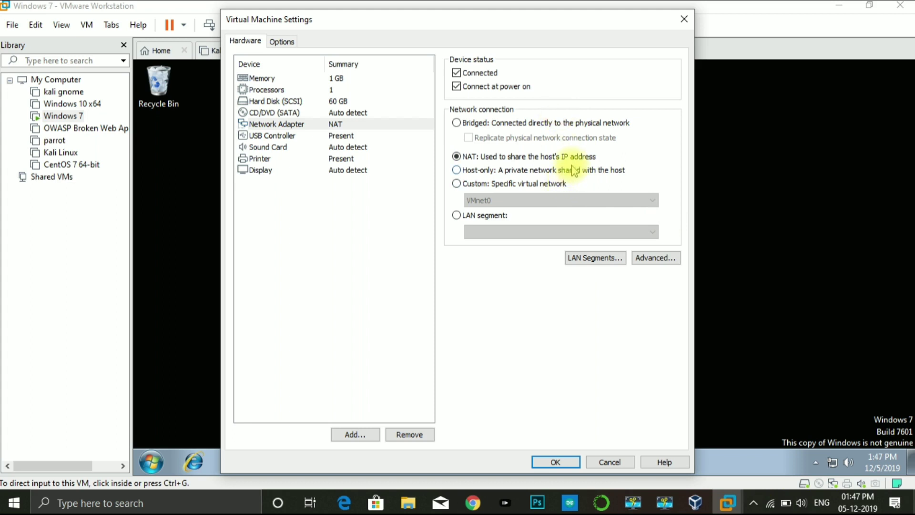
click(517, 125)
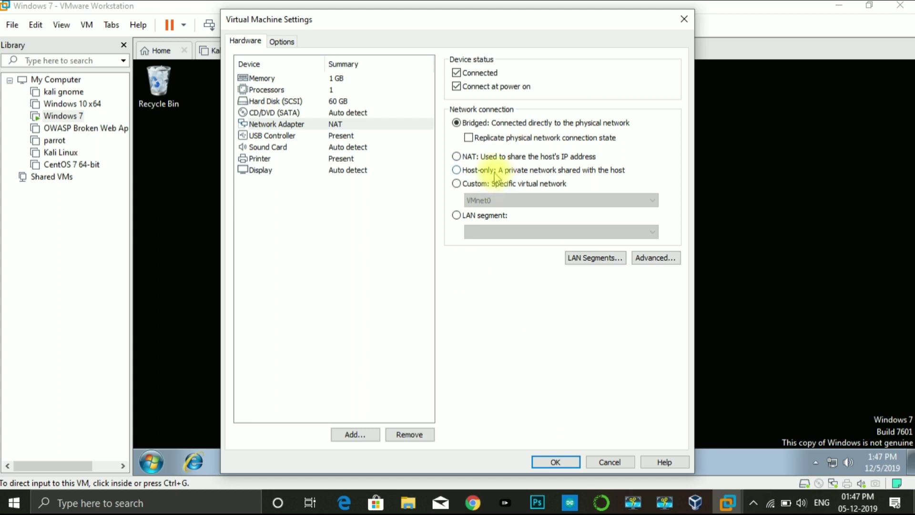
click(476, 157)
click(467, 173)
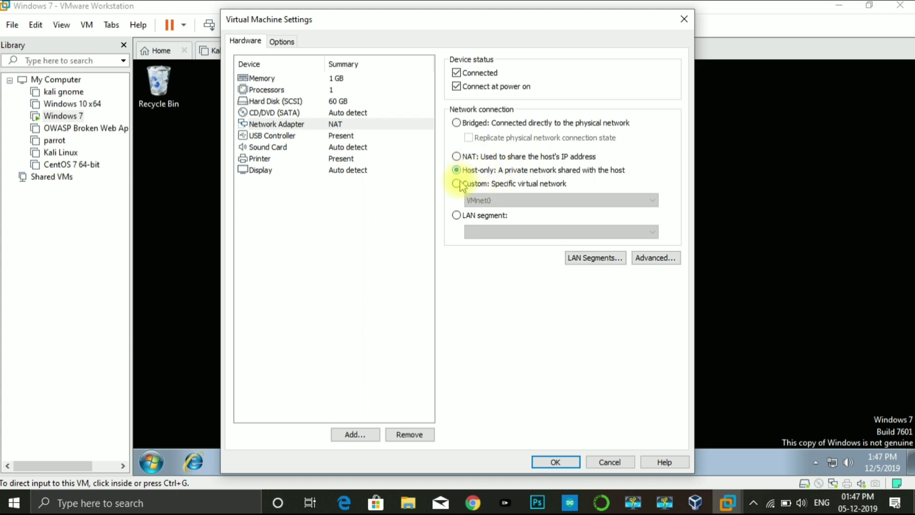
Review the Memory, Hard Disk and Processors hardware pages, and apply the virtual machine settings.
click(333, 78)
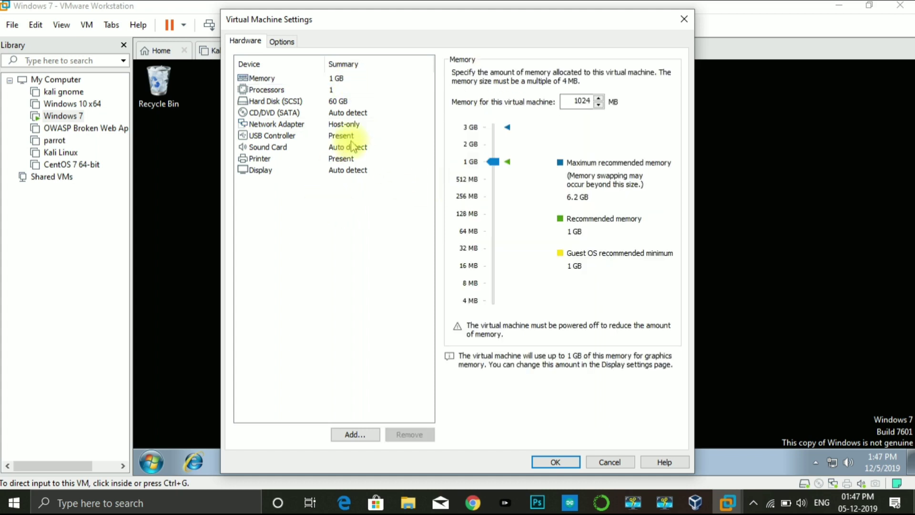
click(348, 101)
click(363, 90)
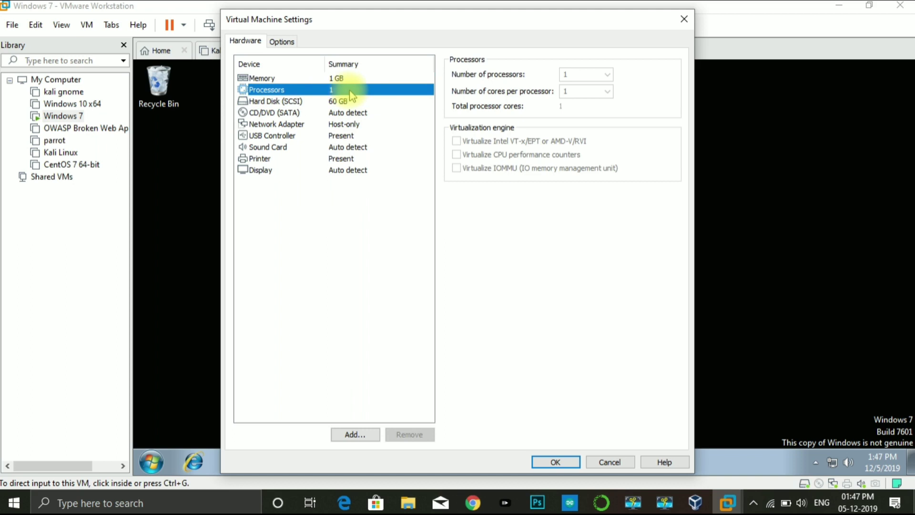
click(560, 459)
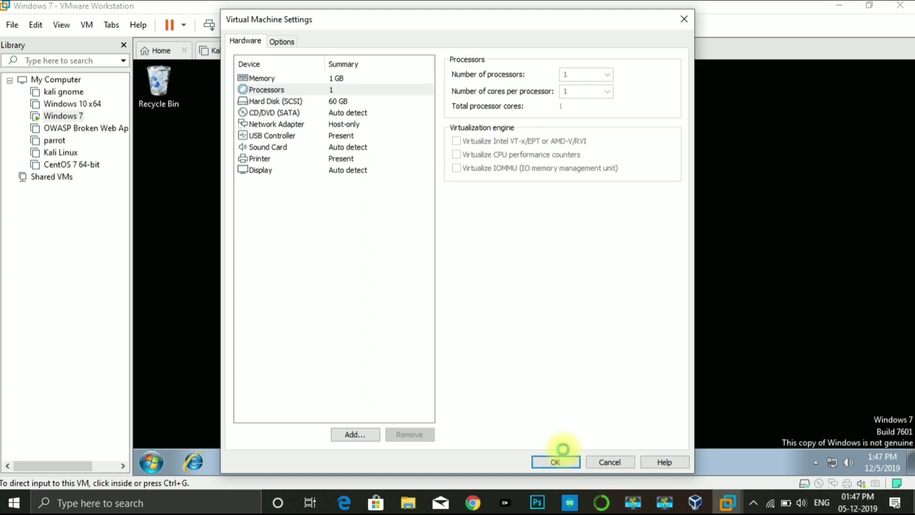